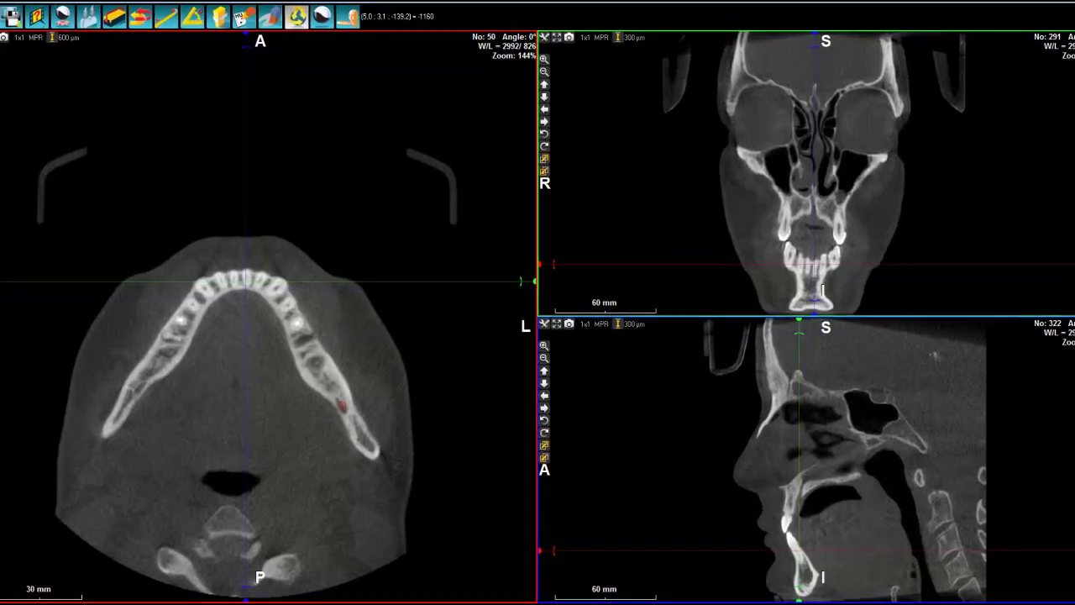
Open the CPR workspace for the mandible
left_click(9, 29)
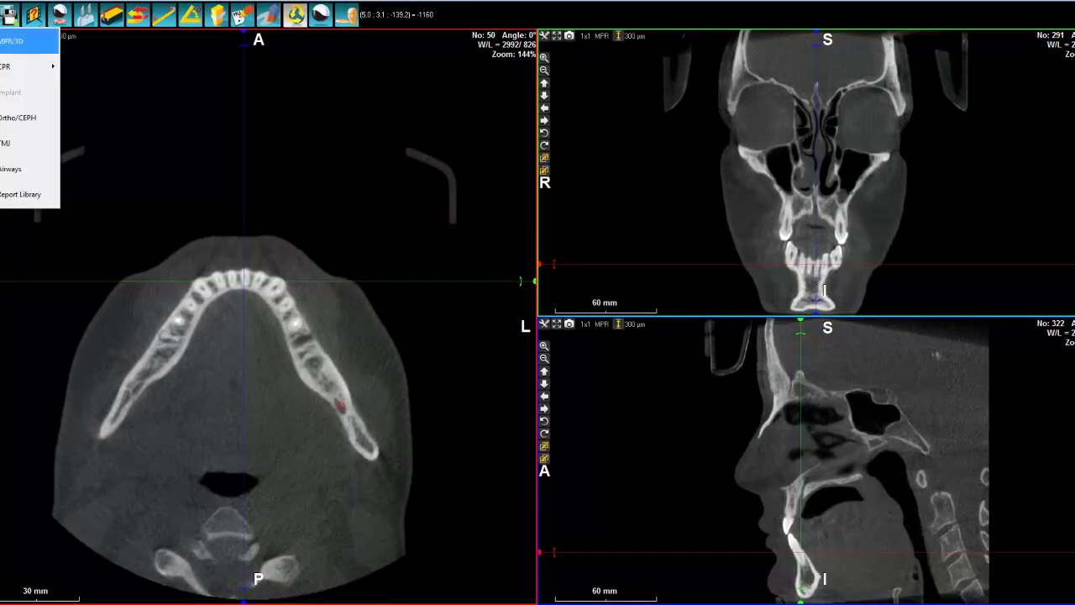
mouse_move(30, 65)
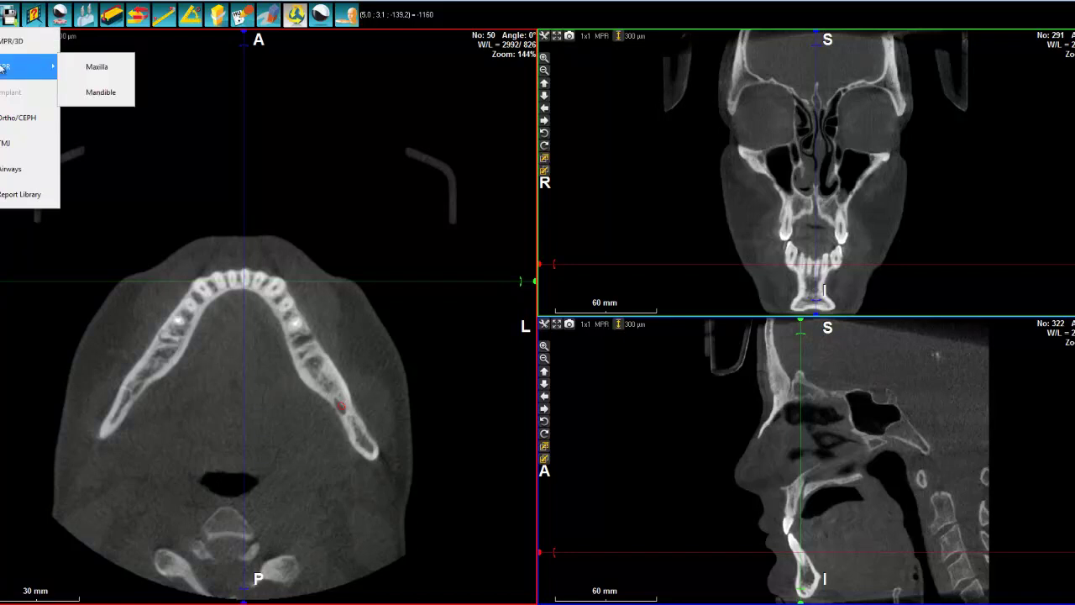
left_click(99, 97)
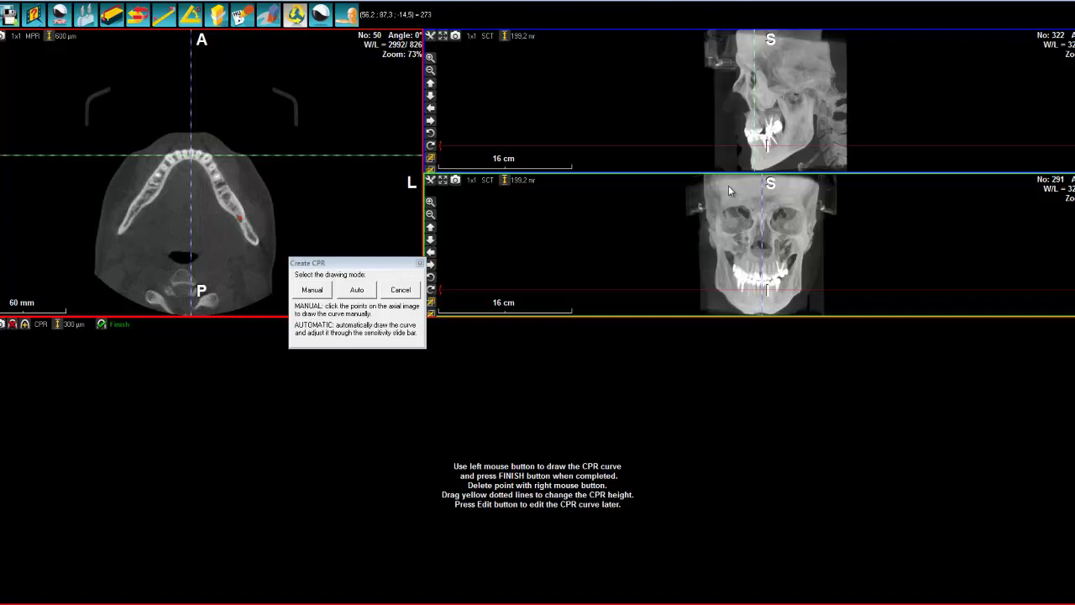
Tilt the axial plane about 9° in the lateral scout view so that its slice follows the lower jaw
left_click_drag(1068, 145, 1051, 97)
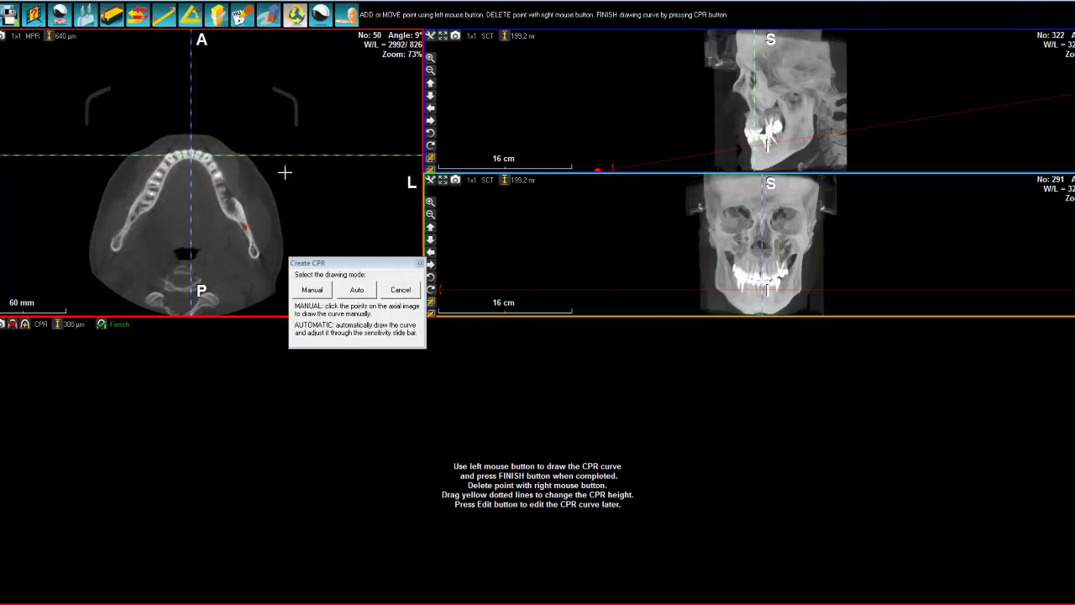
left_click_drag(765, 151, 761, 150)
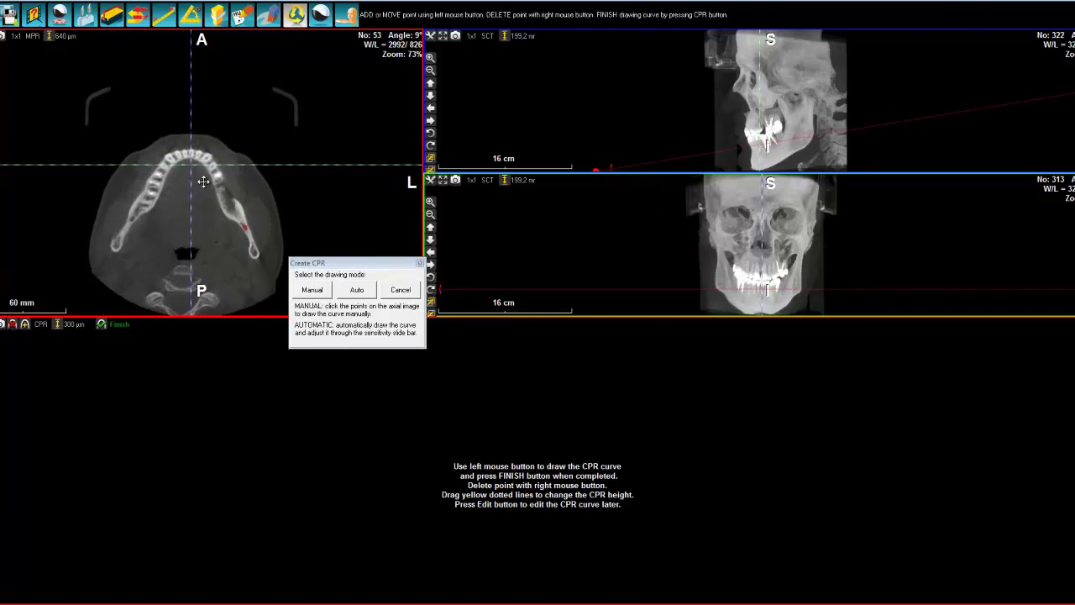
scroll(202, 169, "up", 2)
scroll(202, 169, "up", 2)
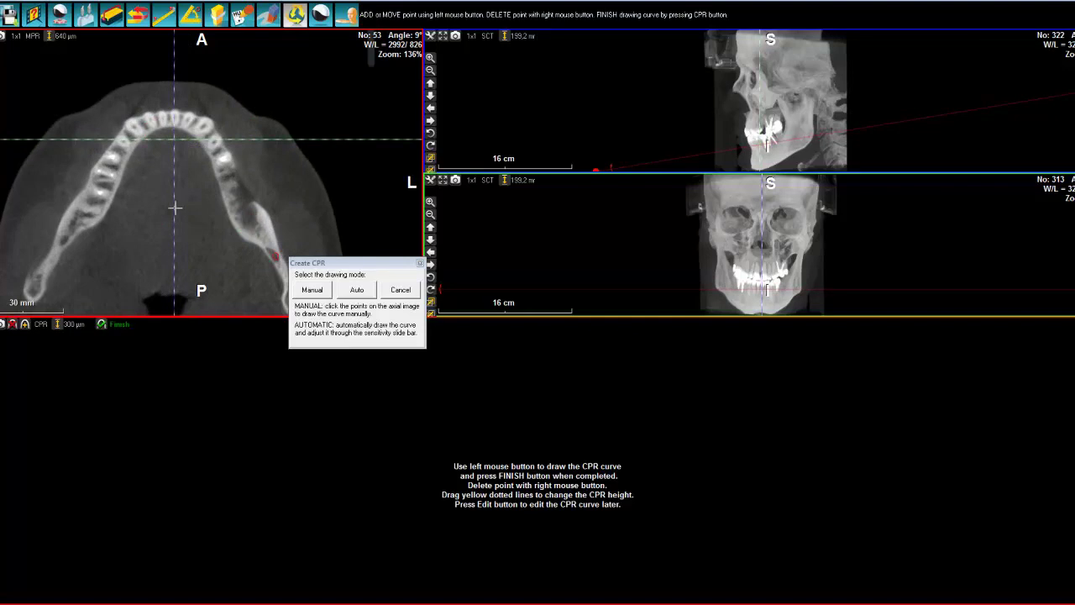
middle_click_drag(183, 227, 195, 177)
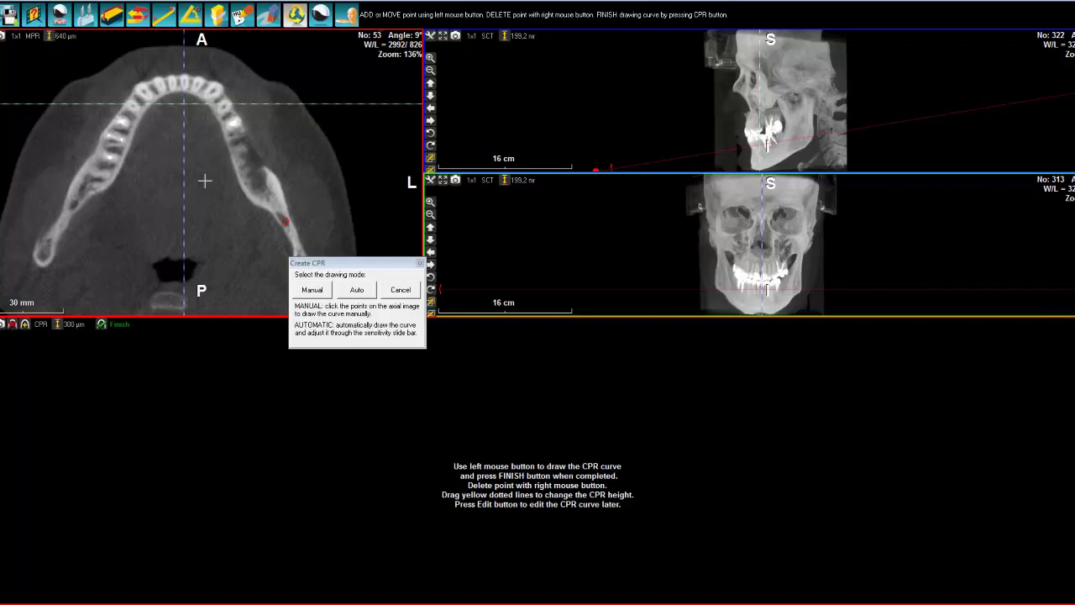
Draw the CPR curve automatically and extend both of its ends past the back of the mandible
left_click(355, 294)
left_click_drag(342, 106, 593, 85)
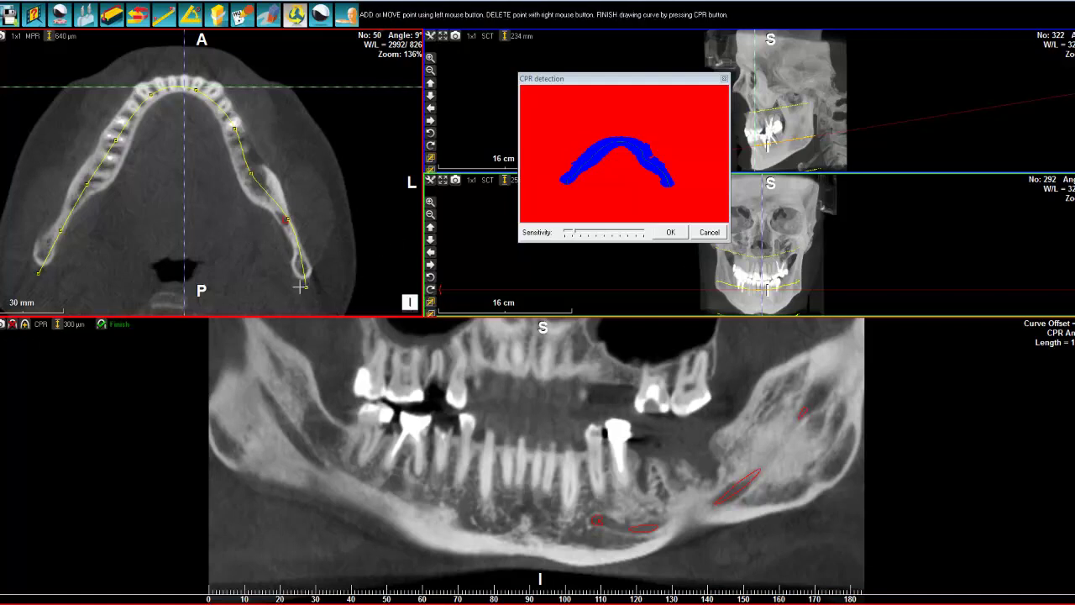
left_click_drag(305, 288, 315, 308)
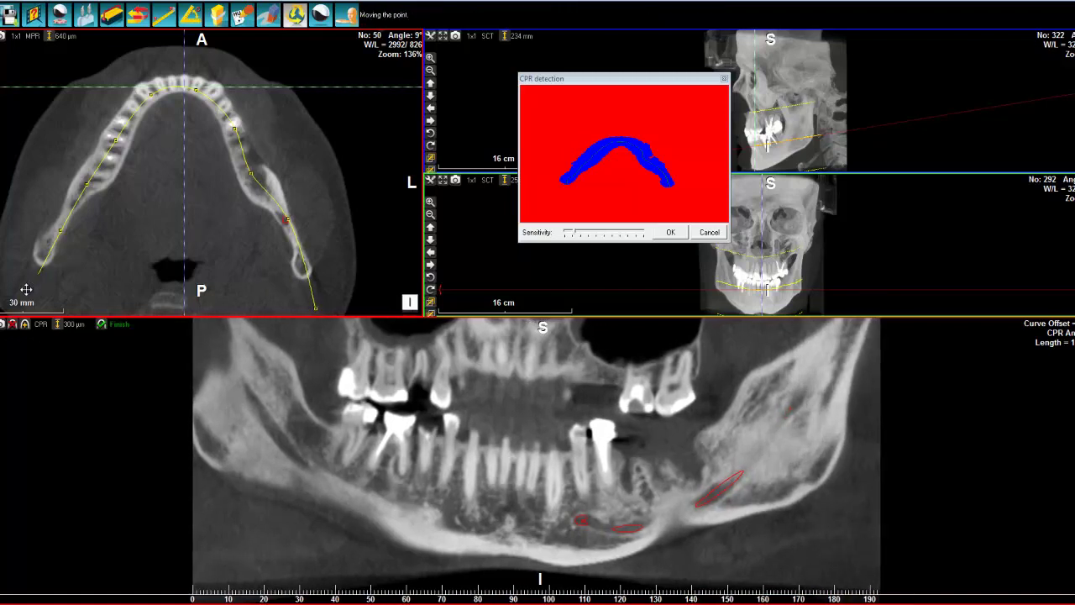
left_click_drag(26, 289, 25, 292)
Move the CPR curve's control points so it runs centrally along the dental arch and jaw, and accept the detected curve
left_click_drag(60, 229, 57, 227)
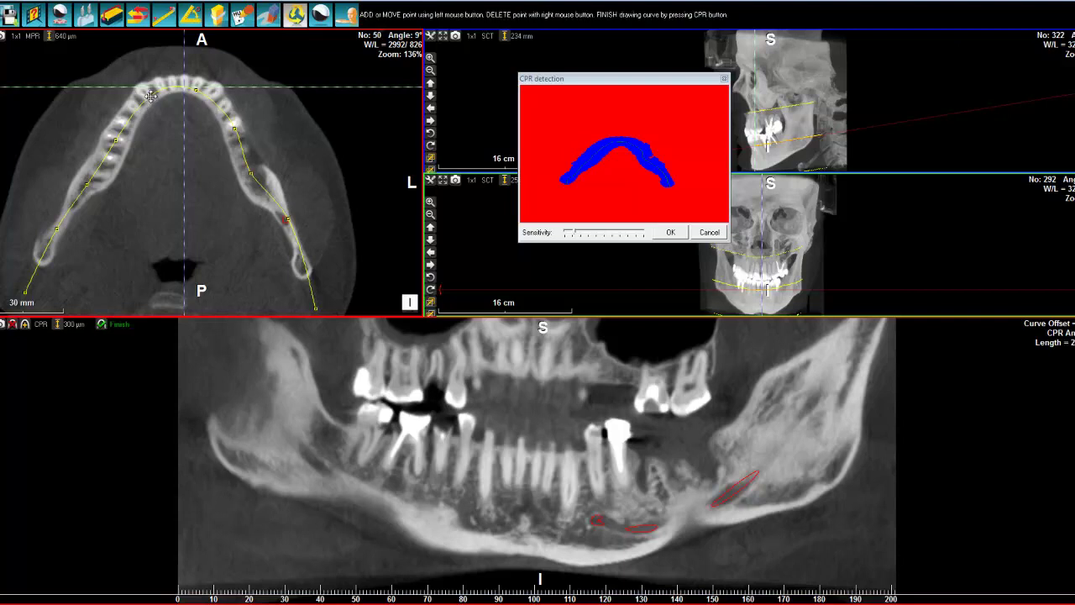
left_click_drag(150, 97, 205, 91)
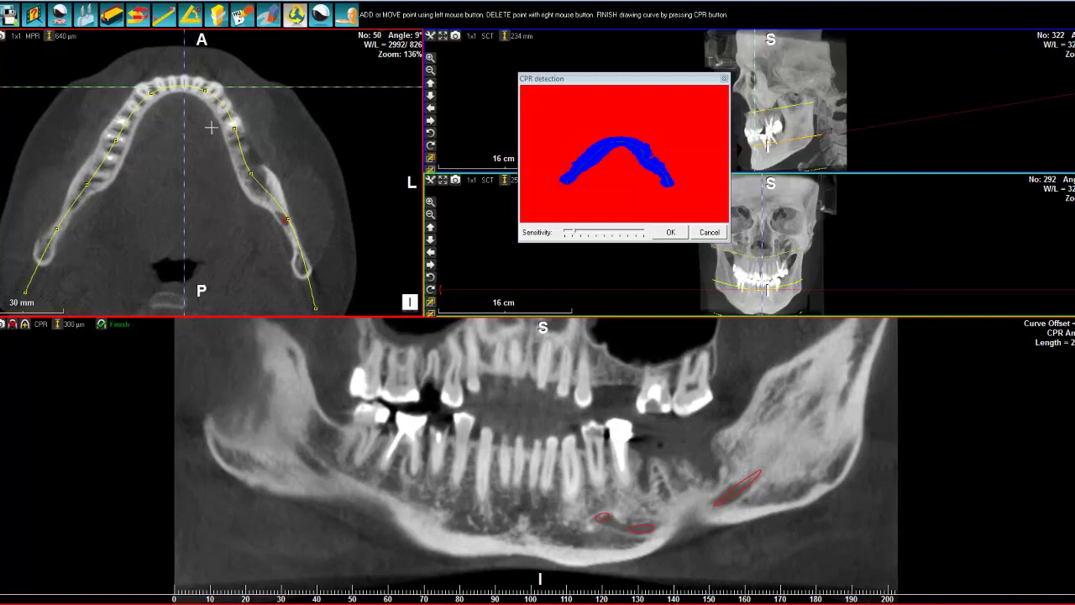
left_click_drag(251, 173, 254, 174)
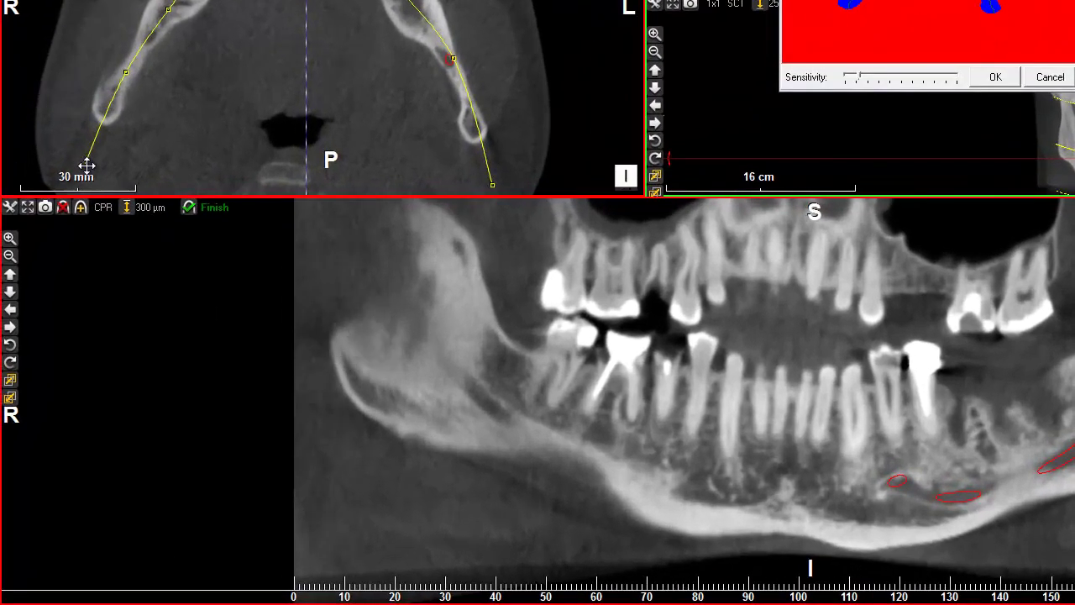
mouse_move(87, 166)
left_mouse_down()
mouse_move(70, 165)
mouse_move(84, 167)
left_mouse_up()
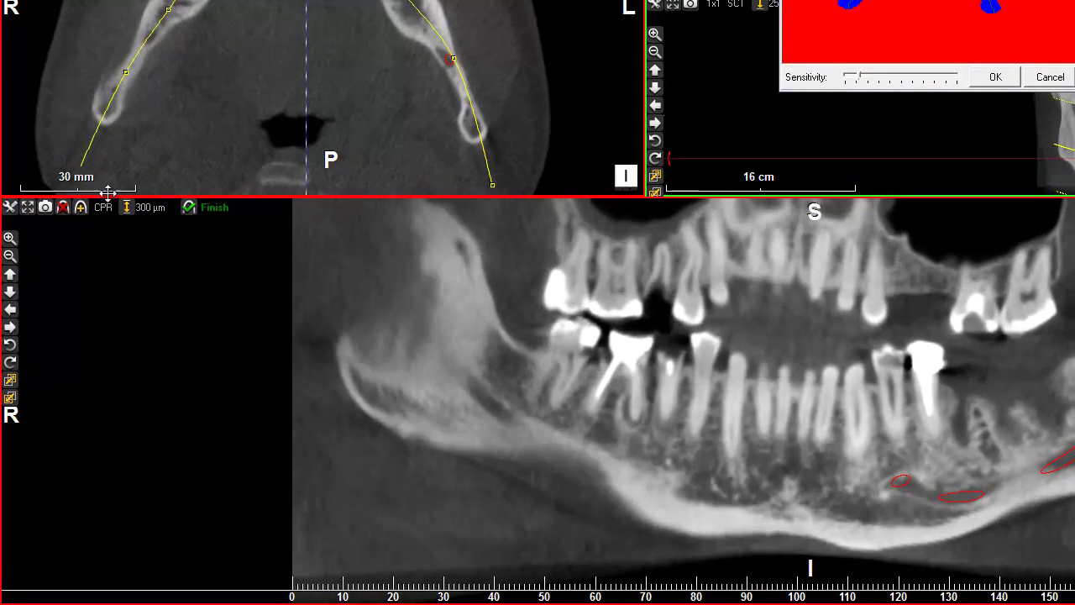
left_click(996, 77)
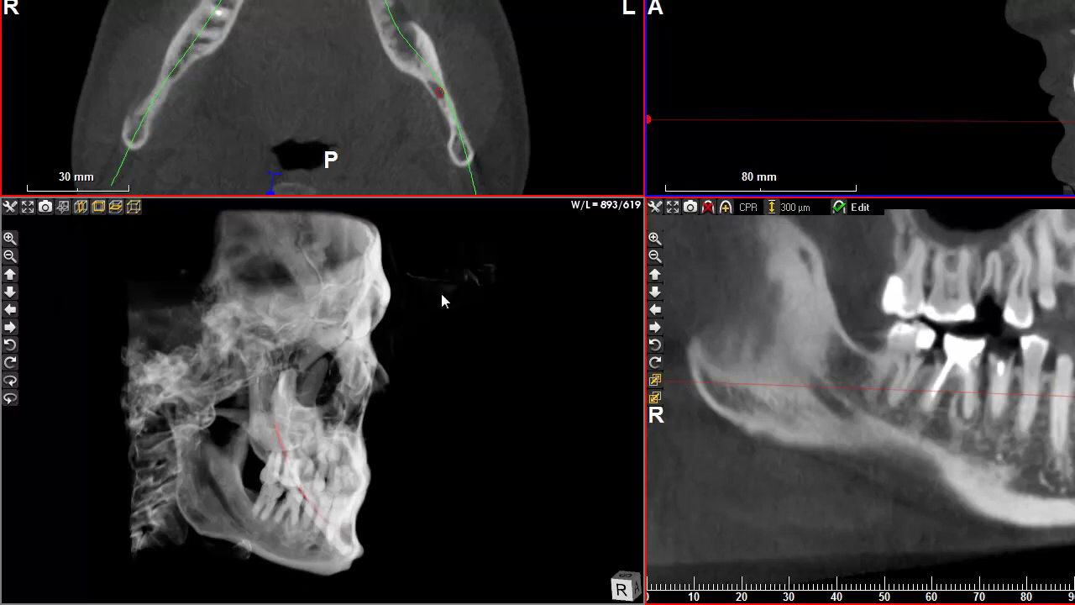
Show the scout surfaces in the 3D rendering and examine from several angles how they cut through the skull
left_click_drag(362, 439, 252, 459)
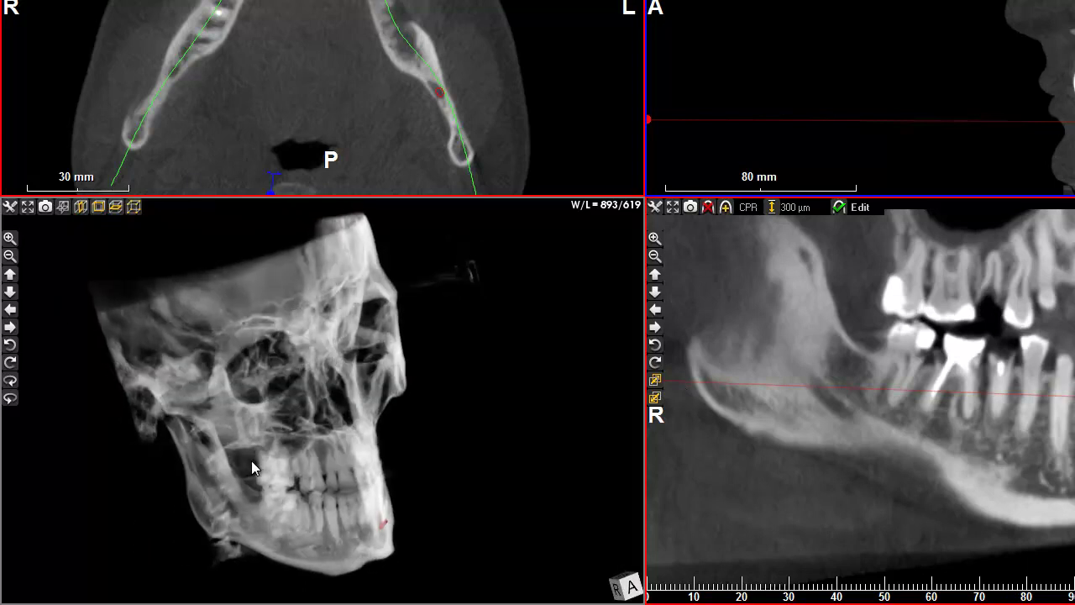
left_click(63, 206)
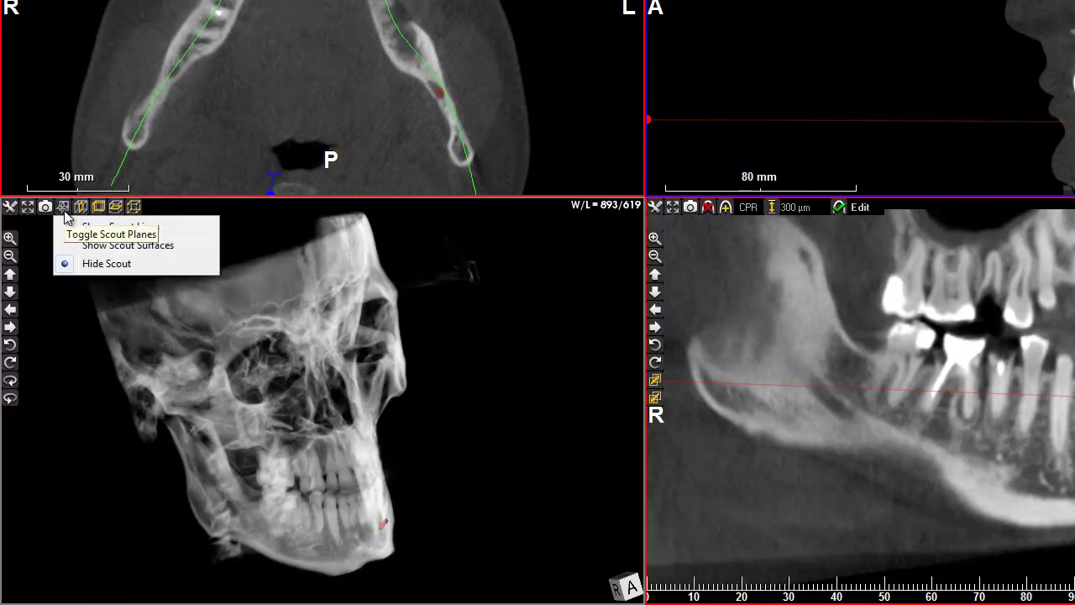
left_click(99, 249)
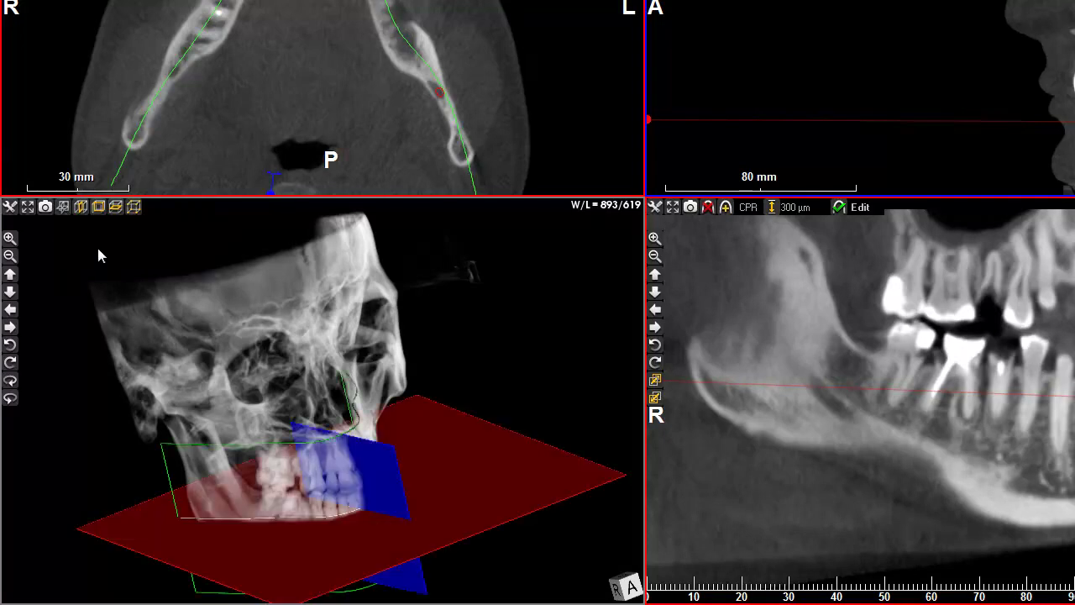
left_click_drag(443, 462, 497, 468)
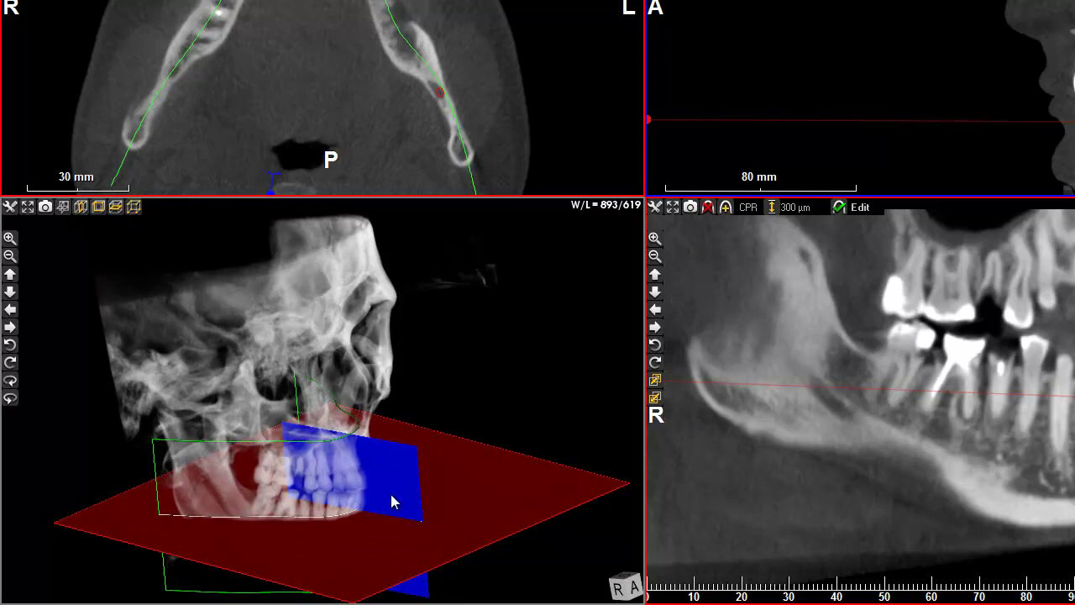
left_click_drag(373, 547, 377, 557)
left_click_drag(442, 582, 398, 566)
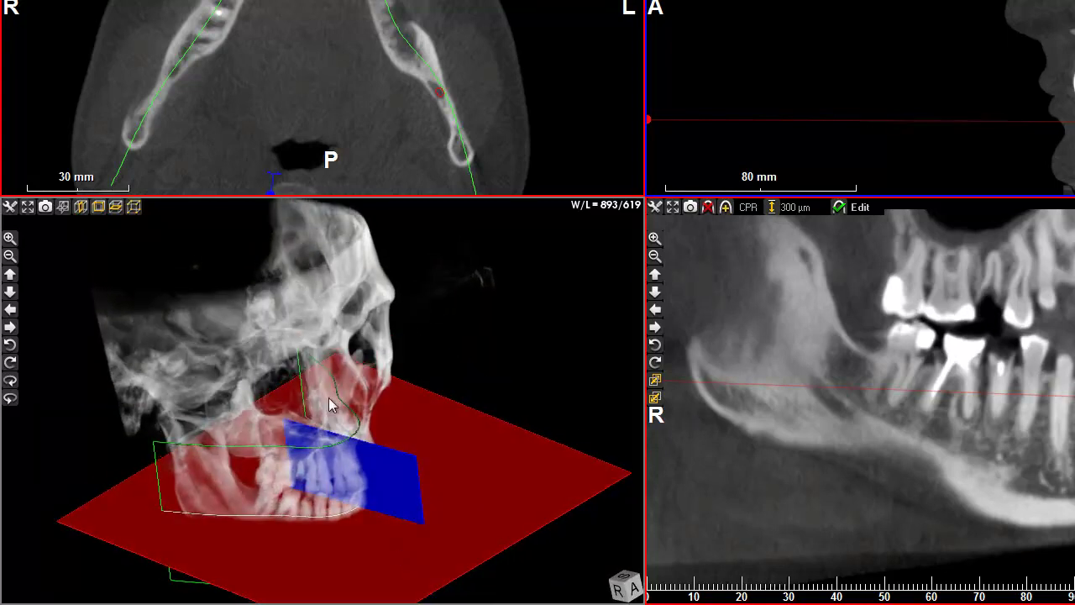
mouse_move(389, 499)
left_mouse_down()
mouse_move(364, 480)
mouse_move(367, 446)
mouse_move(263, 461)
mouse_move(182, 497)
mouse_move(264, 481)
mouse_move(376, 486)
left_mouse_up()
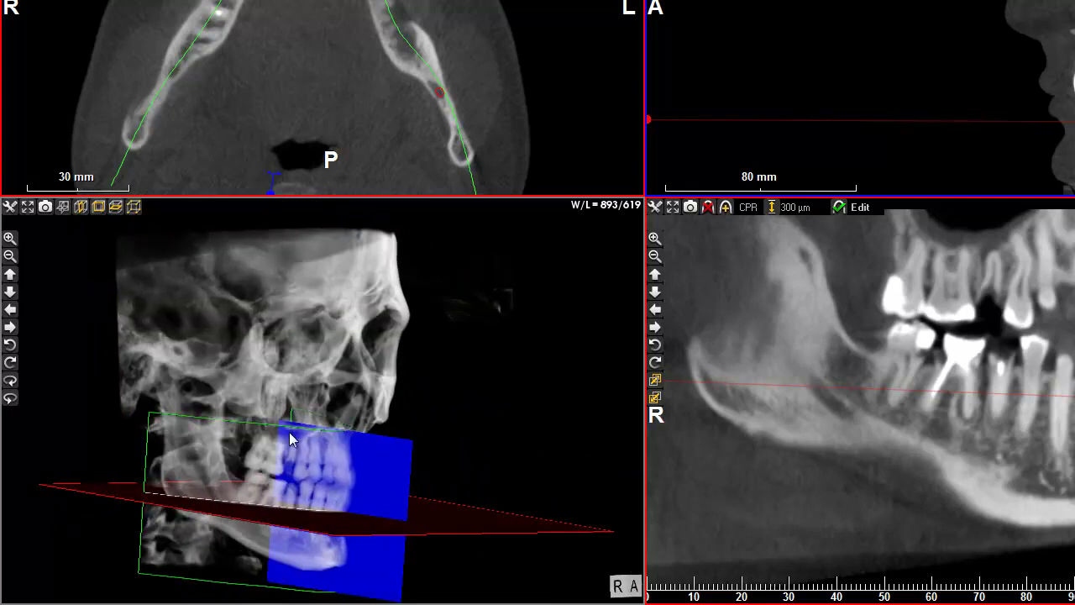
left_click_drag(178, 477, 154, 473)
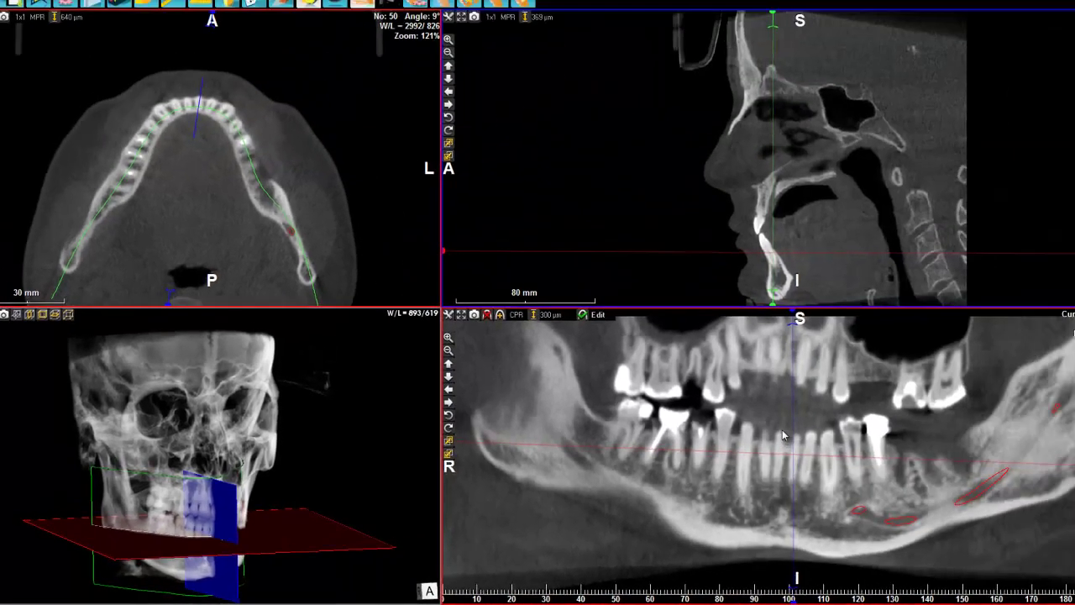
Step the panoramic CPR back and forth across the arch to examine the teeth and the marked nerve canal at different offsets
scroll(753, 441, "down", 2)
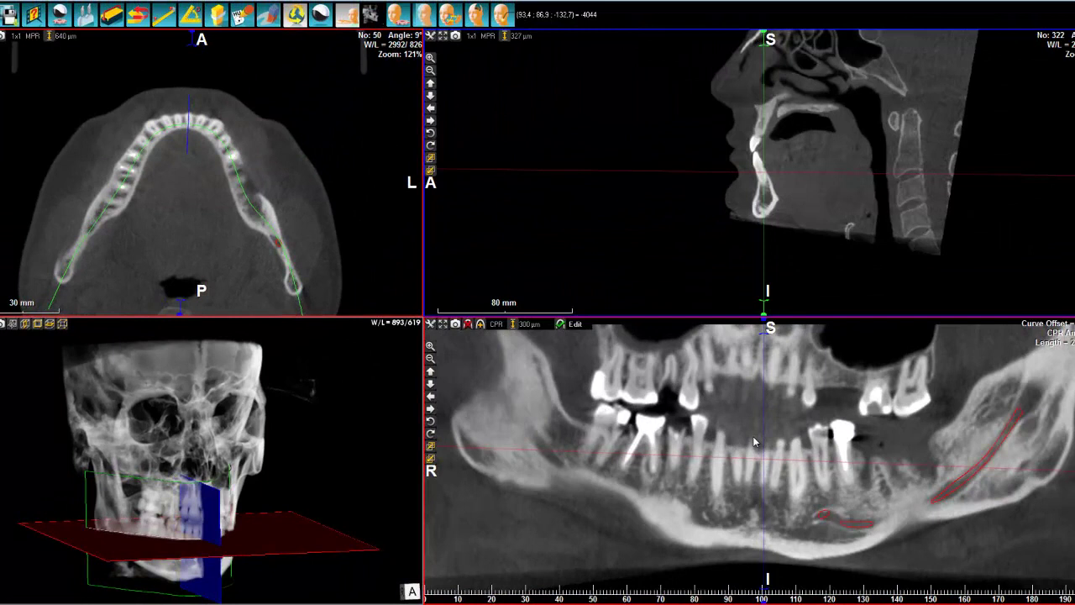
scroll(754, 442, "down", 2)
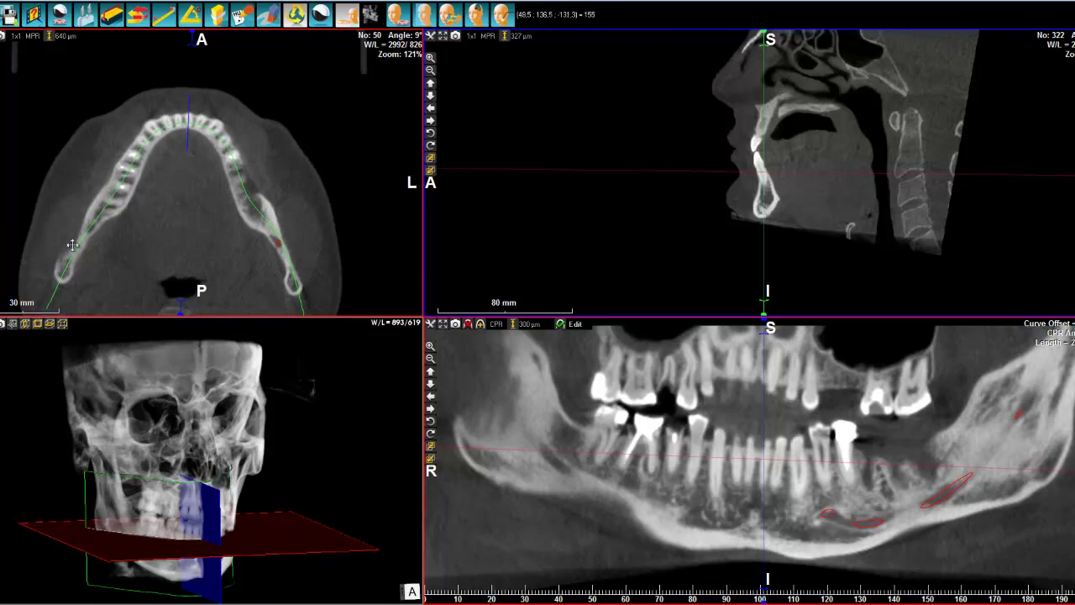
scroll(766, 438, "down", 2)
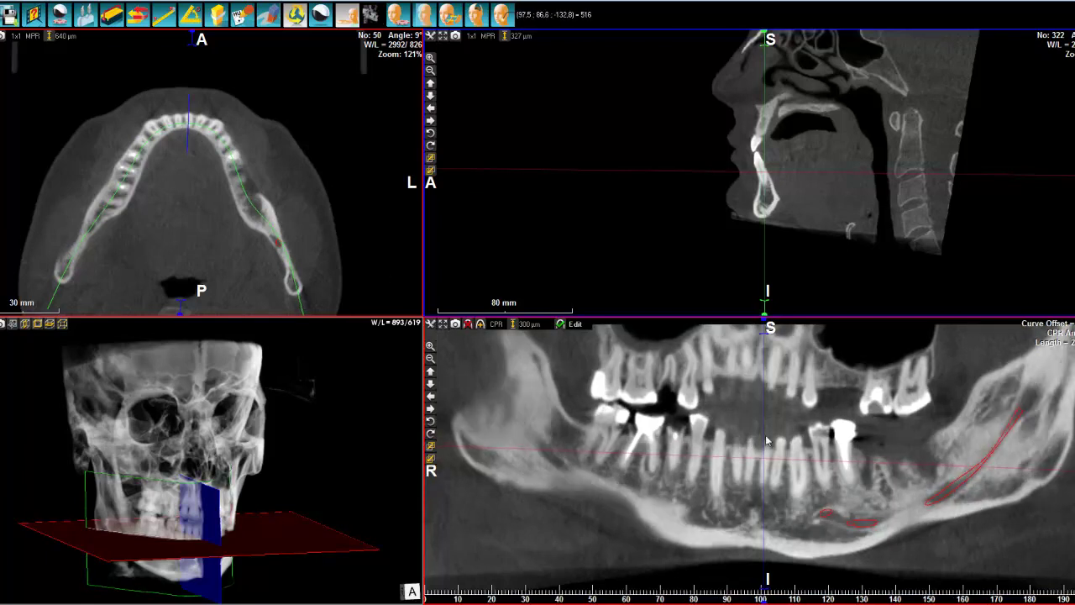
scroll(765, 435, "down", 2)
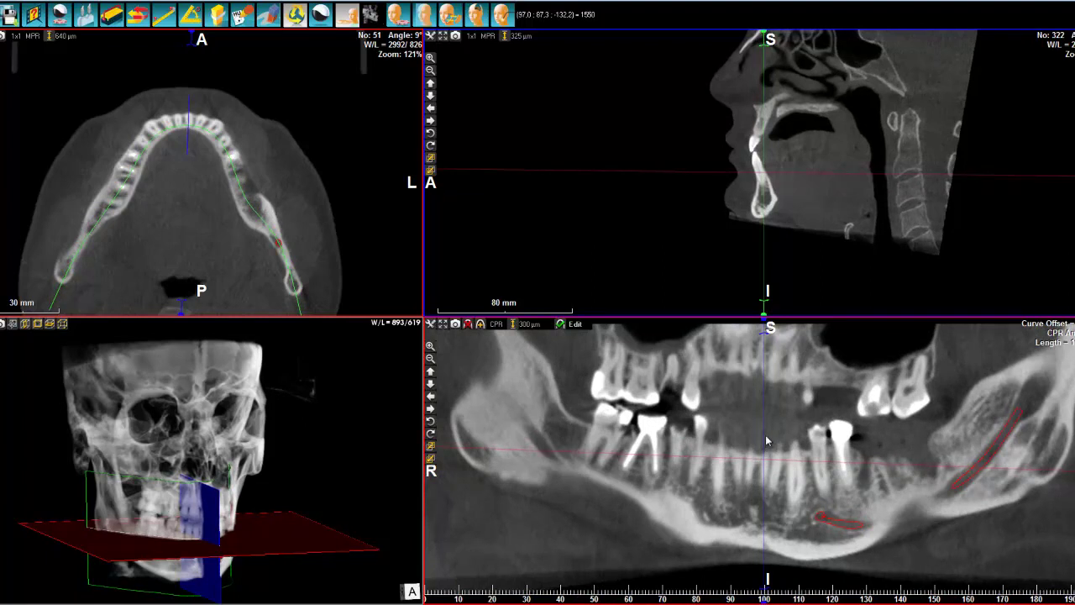
scroll(765, 436, "up", 3)
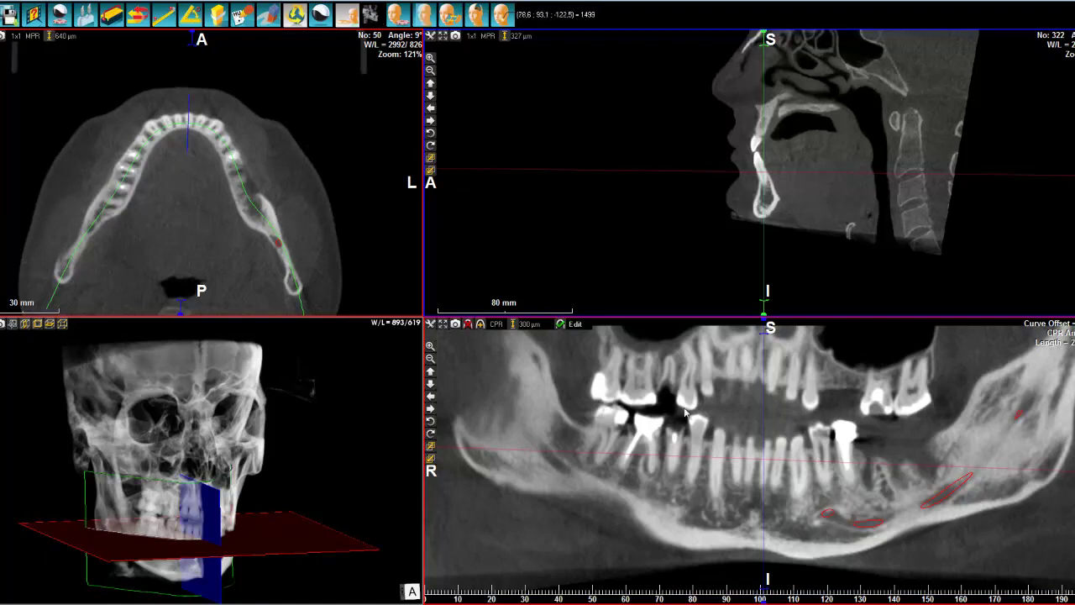
Display the panoramic view in BN1 (Bone Tissue) mode with the Strong Sharpening Filter
left_click(499, 325)
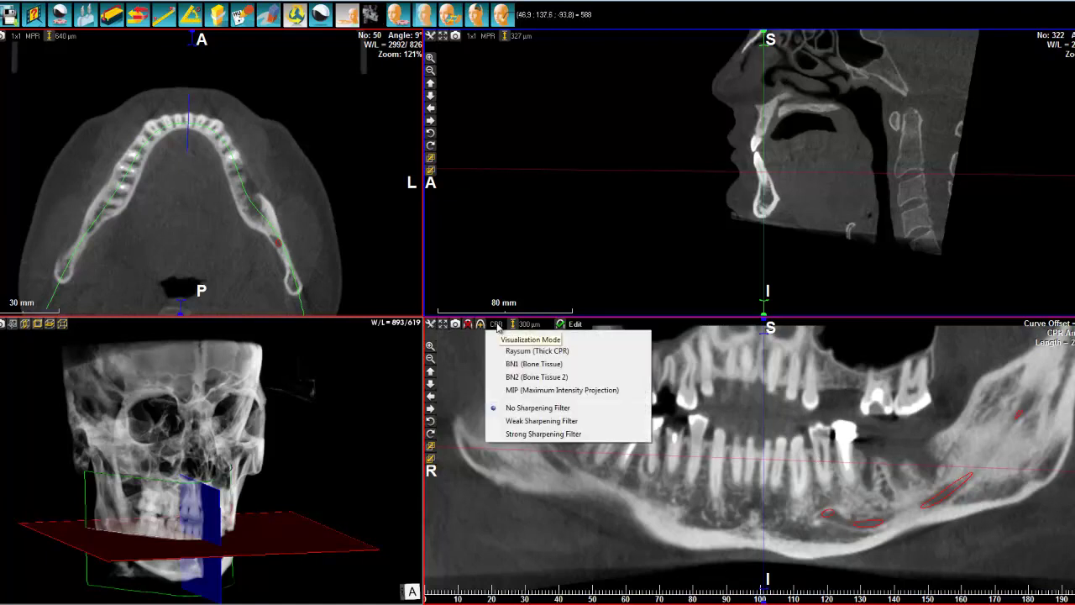
left_click(514, 364)
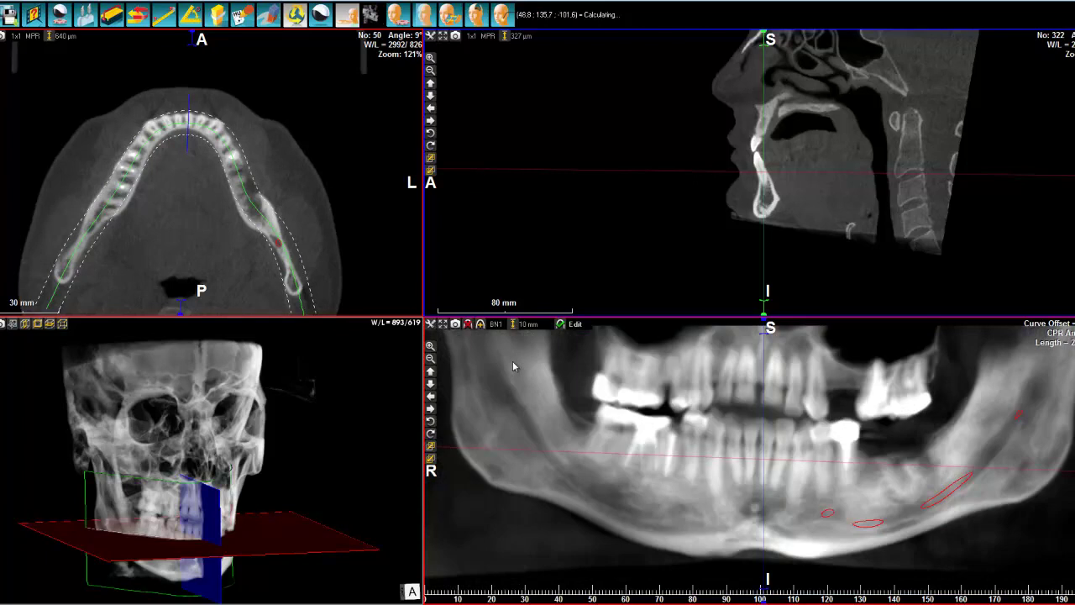
left_click(496, 324)
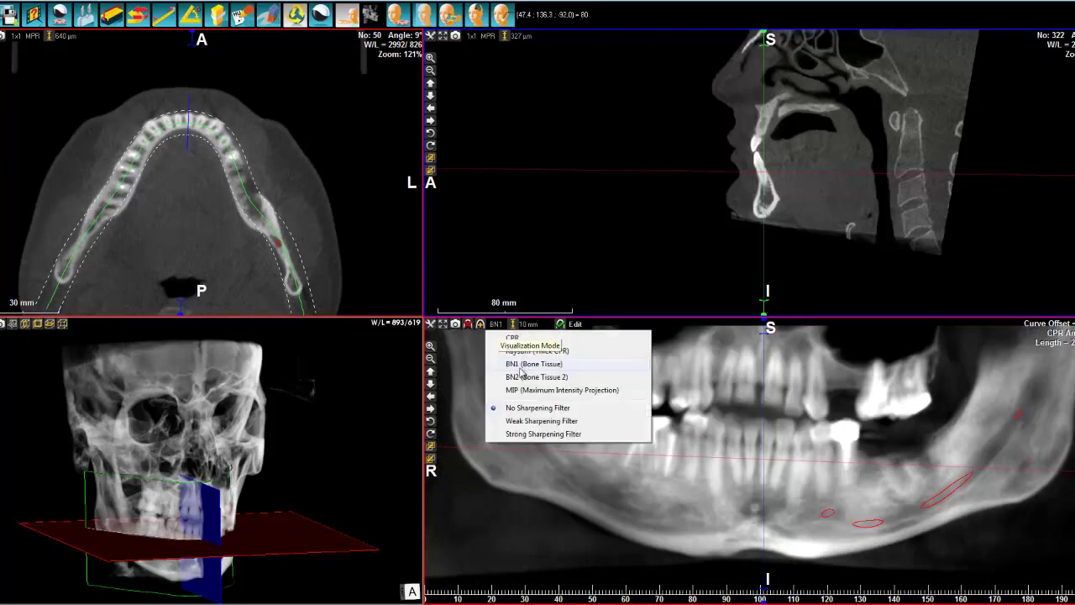
left_click(518, 433)
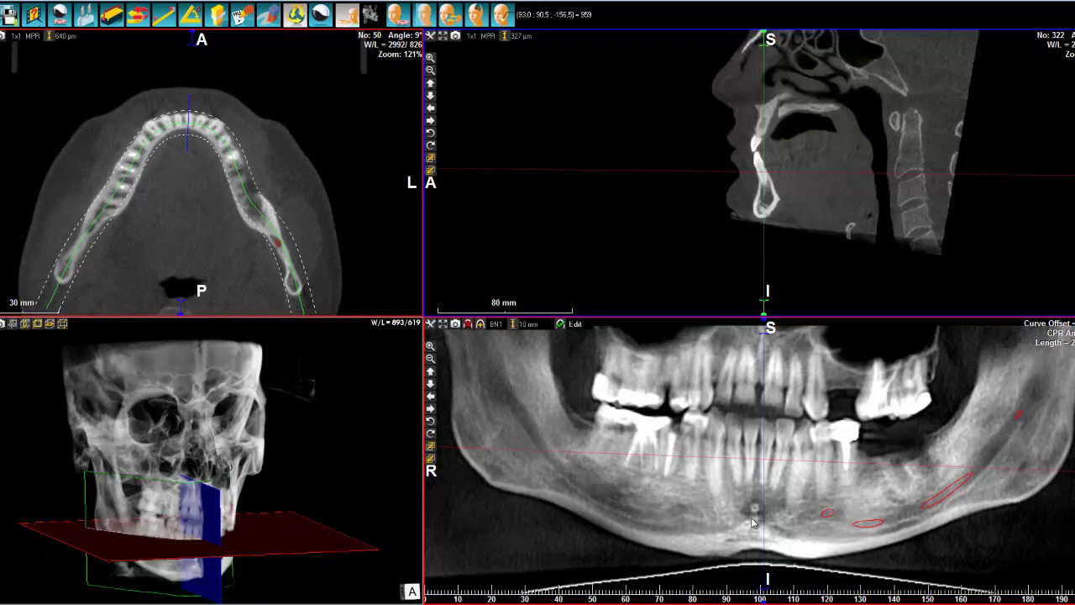
Try the 3x3 and 1x3 layouts for the cross-sectional view
left_click(472, 37)
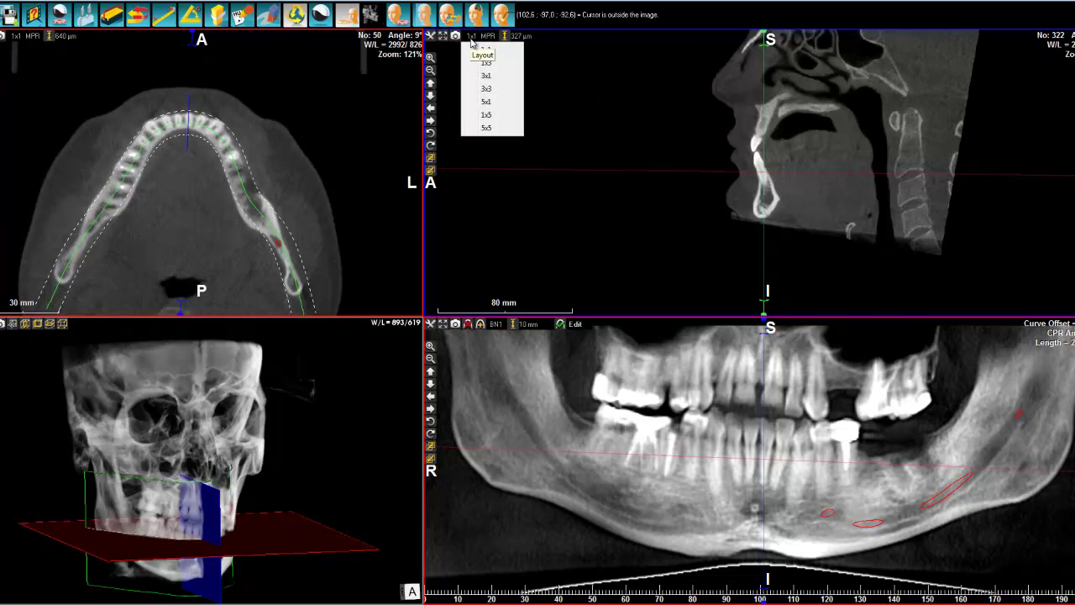
left_click(500, 88)
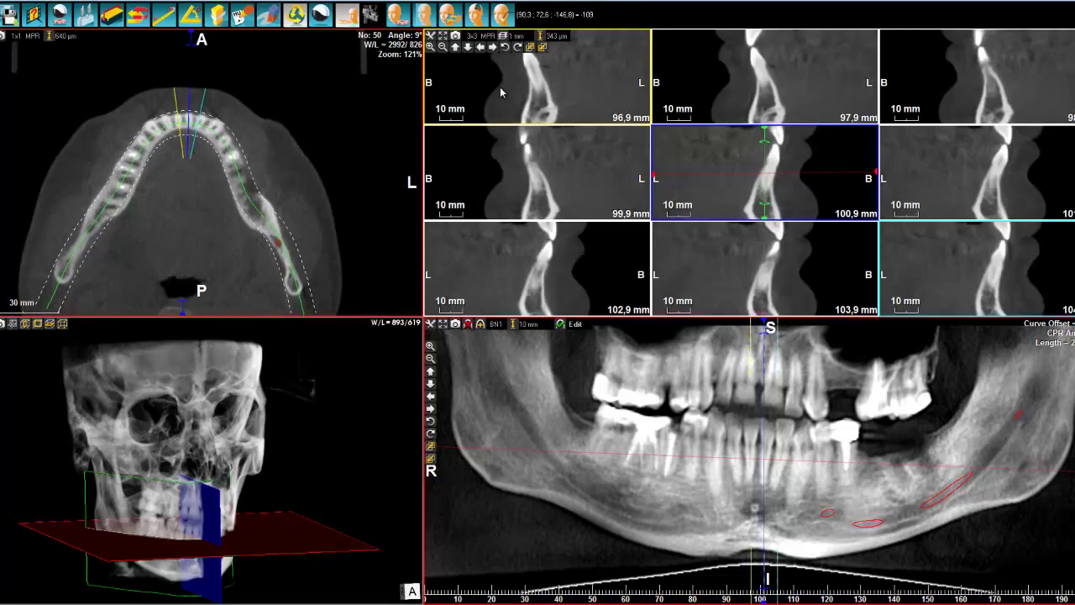
left_click(474, 43)
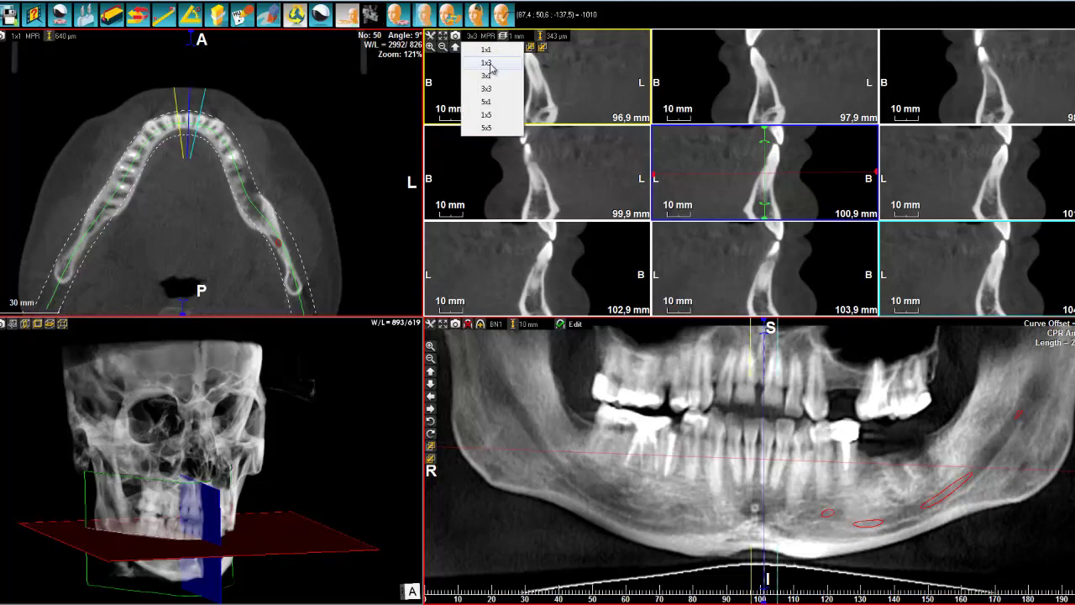
left_click(486, 63)
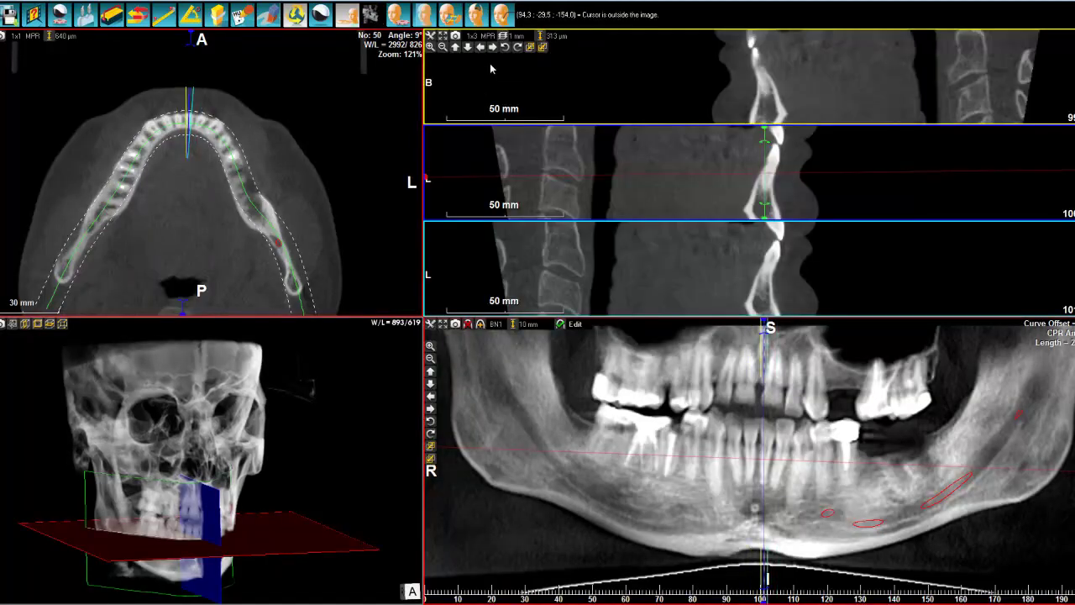
Arrange the cross-sectional view in a 3x1 layout
left_click(476, 38)
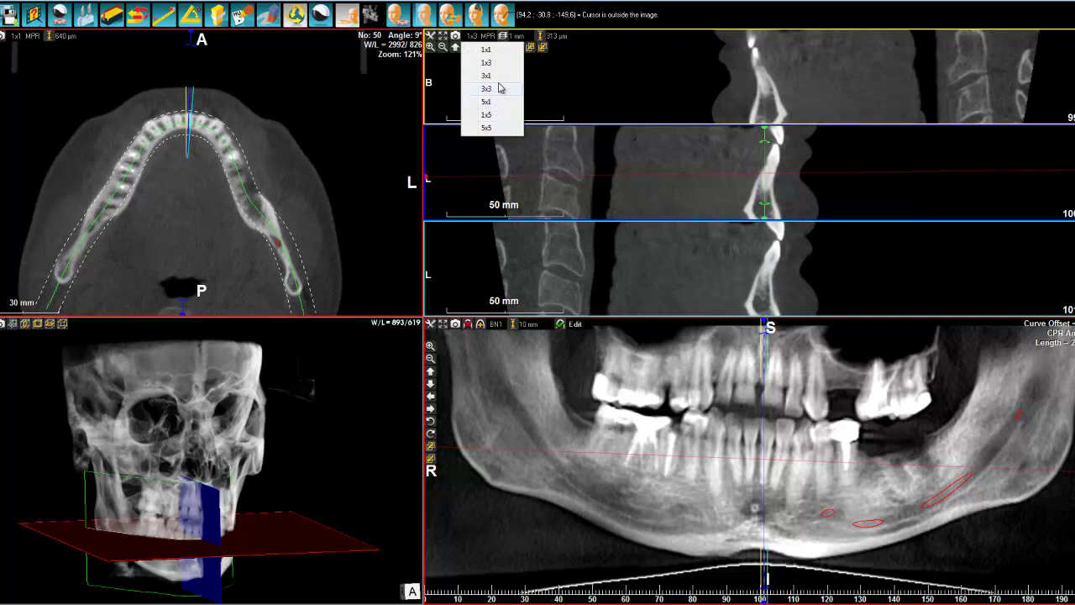
left_click(498, 79)
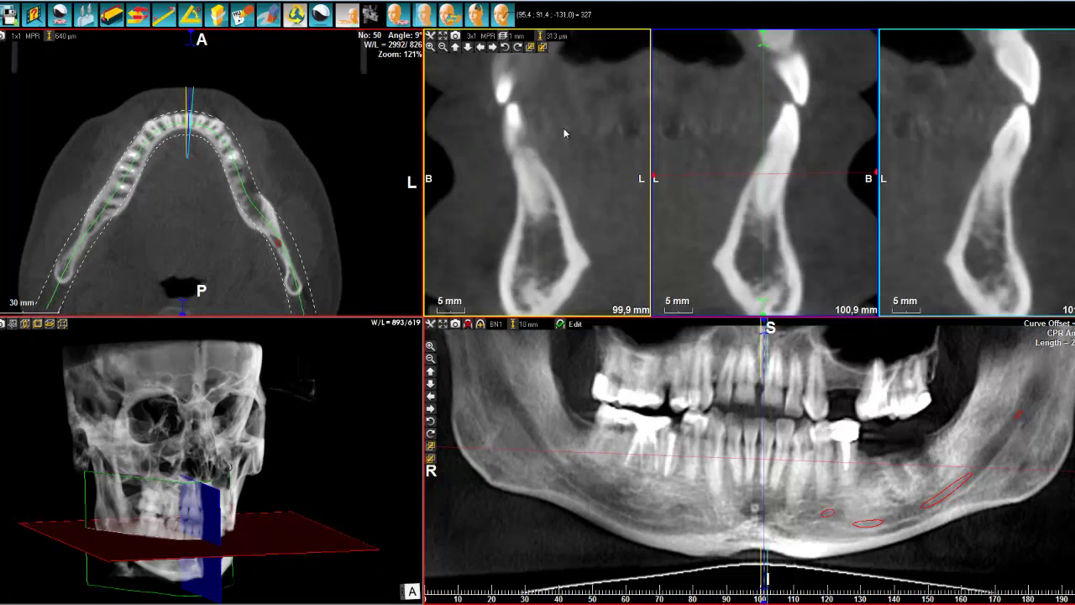
left_click(475, 44)
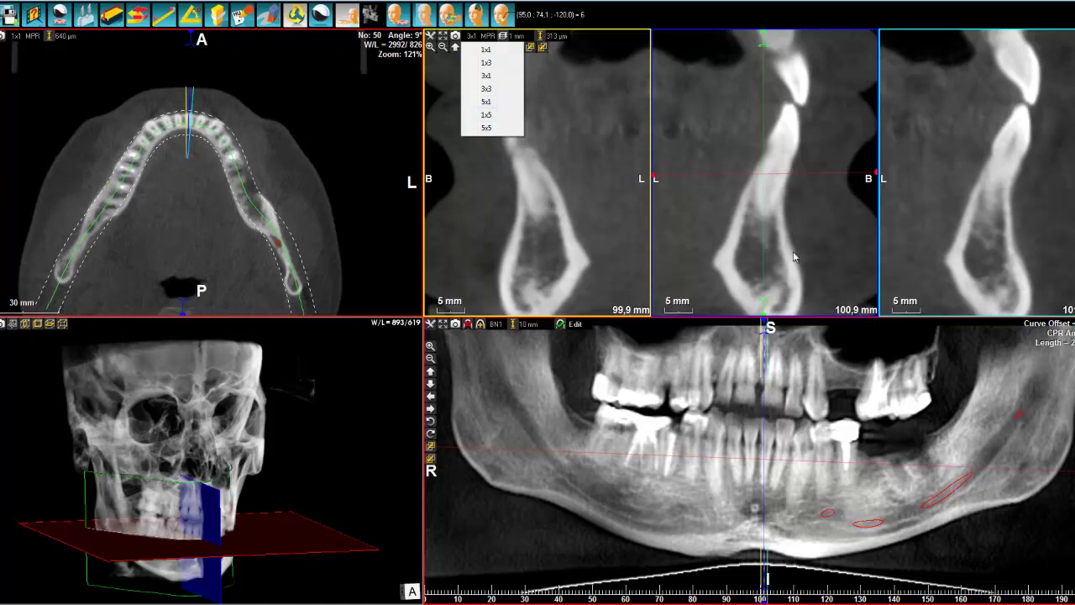
left_click(547, 182)
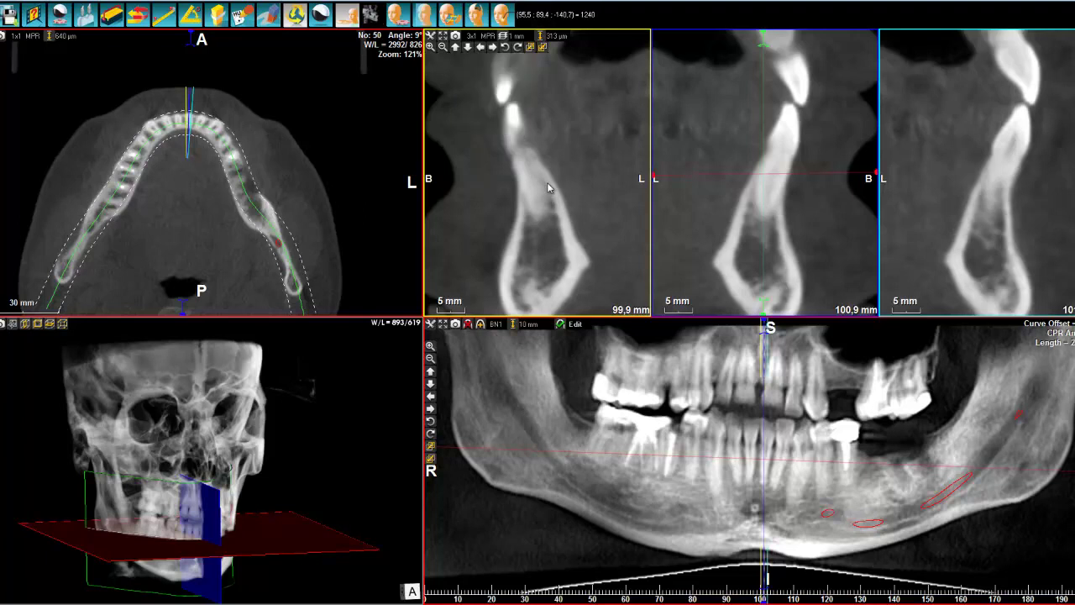
Fit the full jaw height in the cross-sections and shift them along the panoramic curve to examine the lower front teeth
scroll(549, 193, "down", 2)
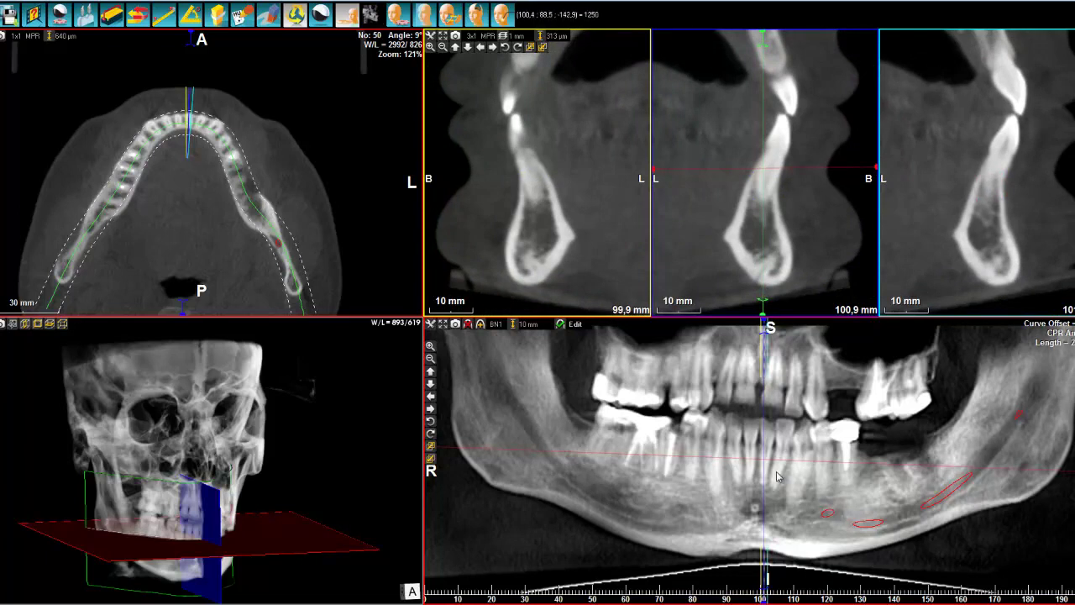
left_click_drag(757, 460, 735, 460)
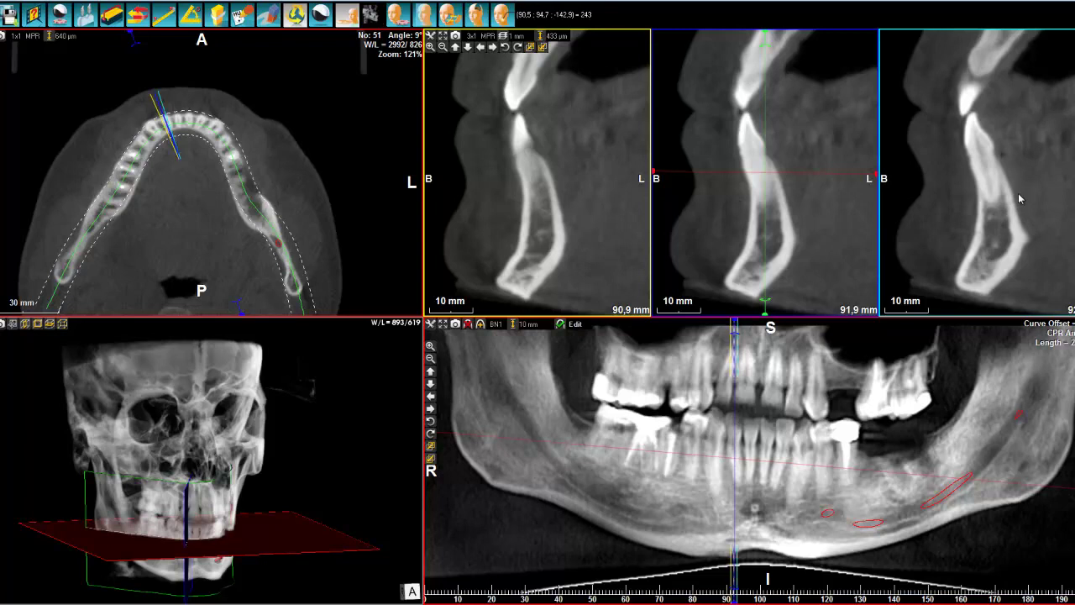
scroll(745, 461, "up", 2)
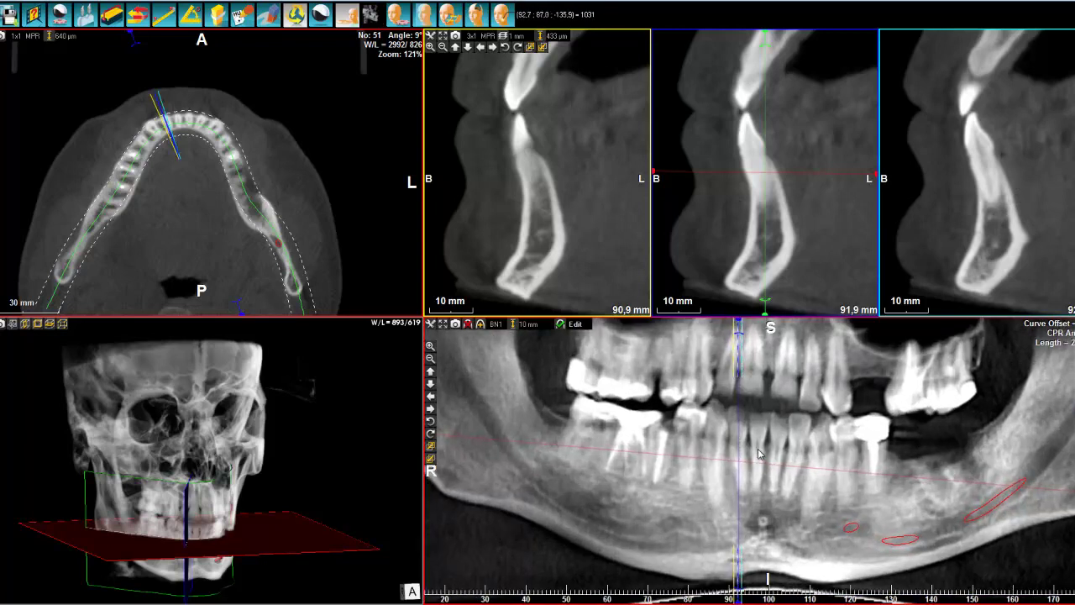
left_click(759, 454)
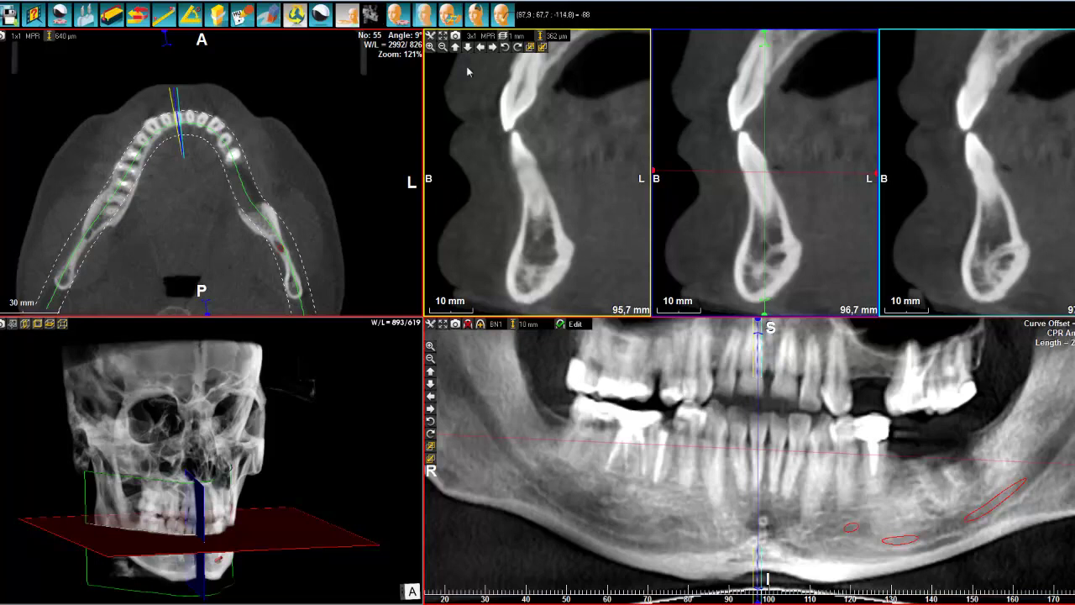
Switch the cross-sectional view to a 5x1 layout
left_click(471, 36)
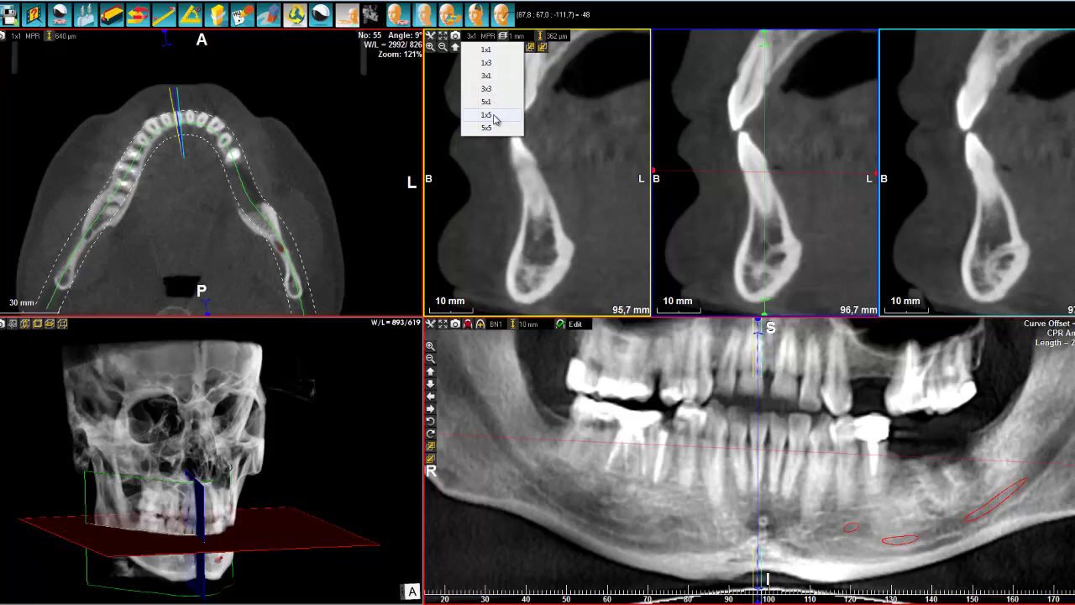
left_click(495, 104)
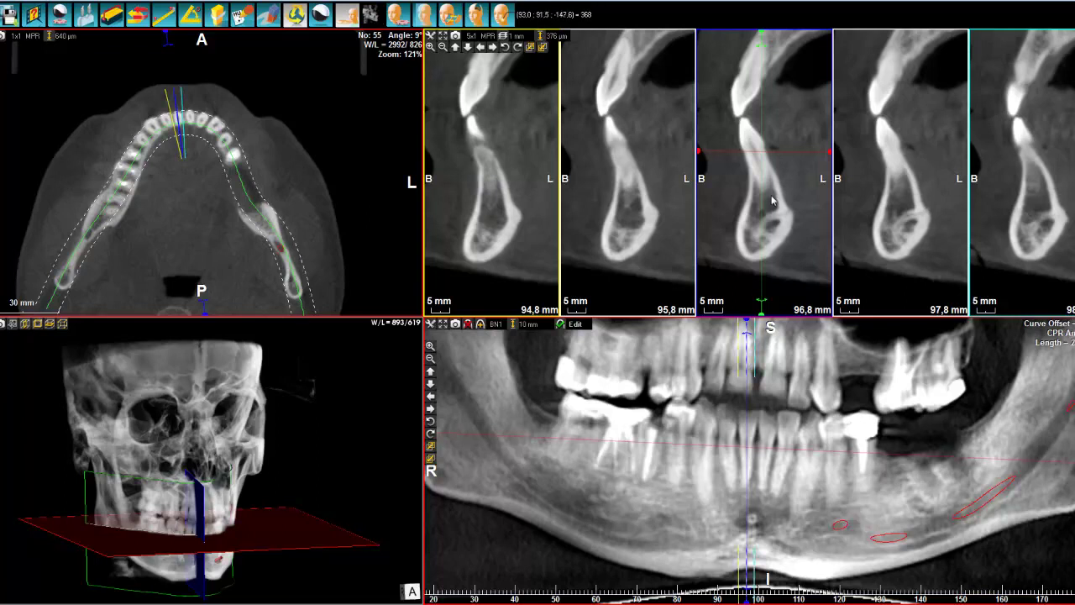
Position the cross-sections at the toothless lower left molar site and at the lower right molars, and adjust the image contrast
left_click(921, 438)
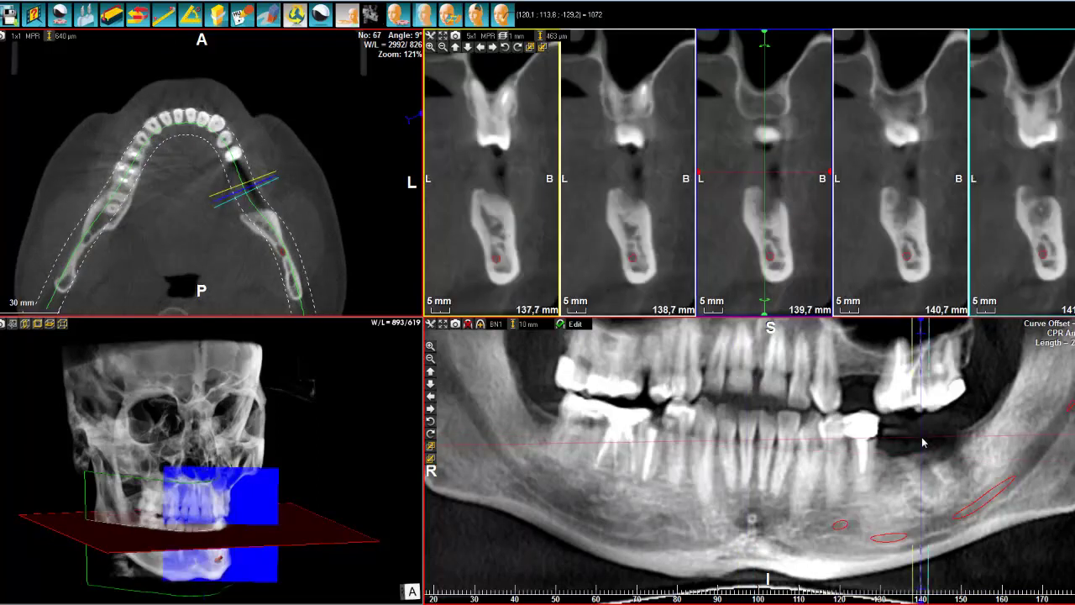
left_click(584, 435)
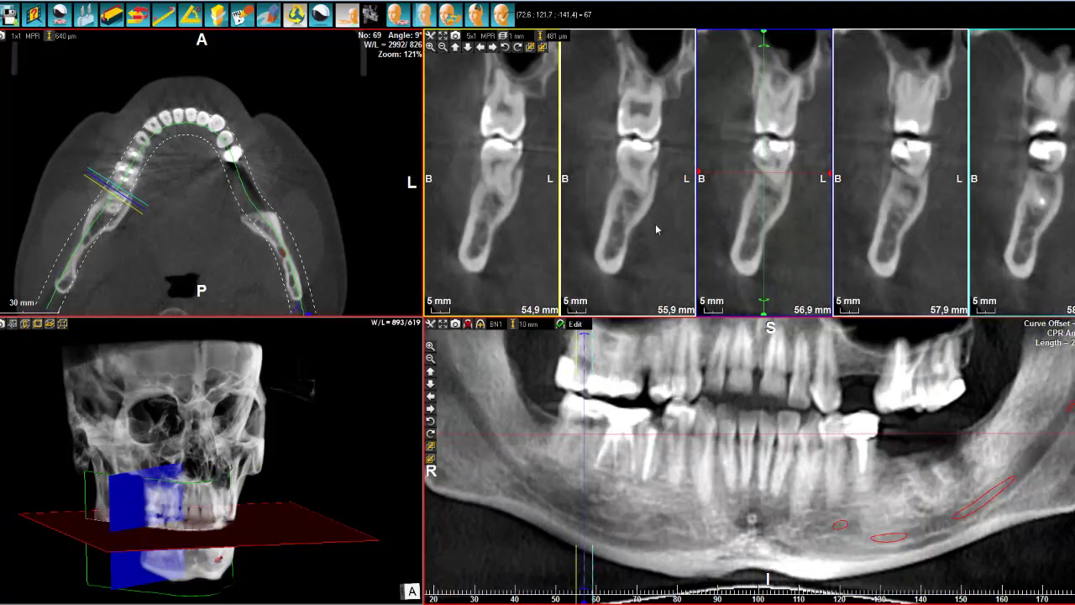
right_click_drag(653, 210, 642, 223)
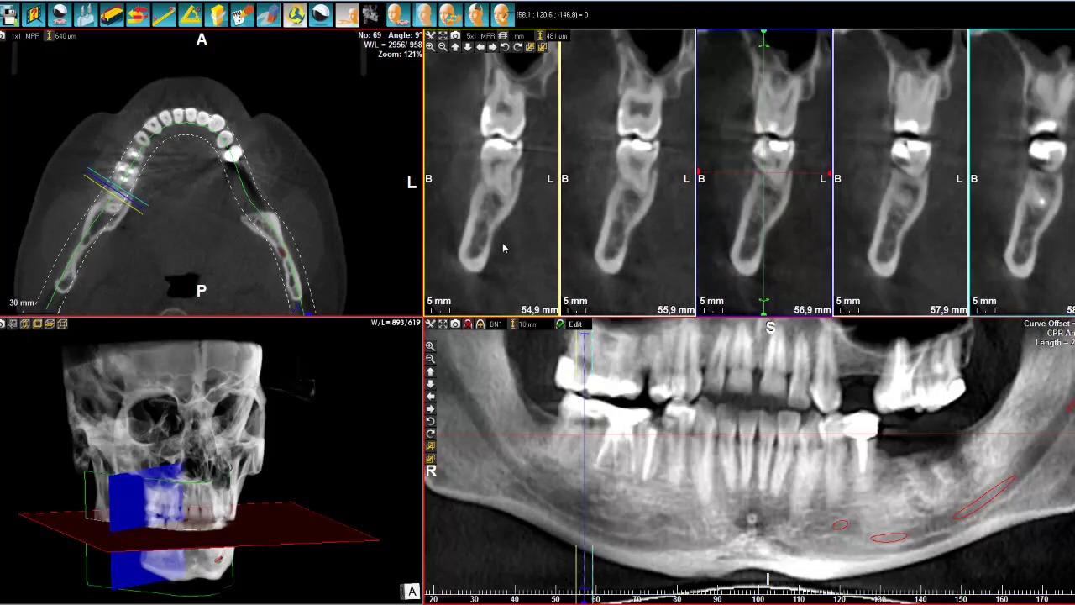
Measure the mandible's height in the second cross-section with its label moved beside the bone, and delete that measurement
left_click(165, 14)
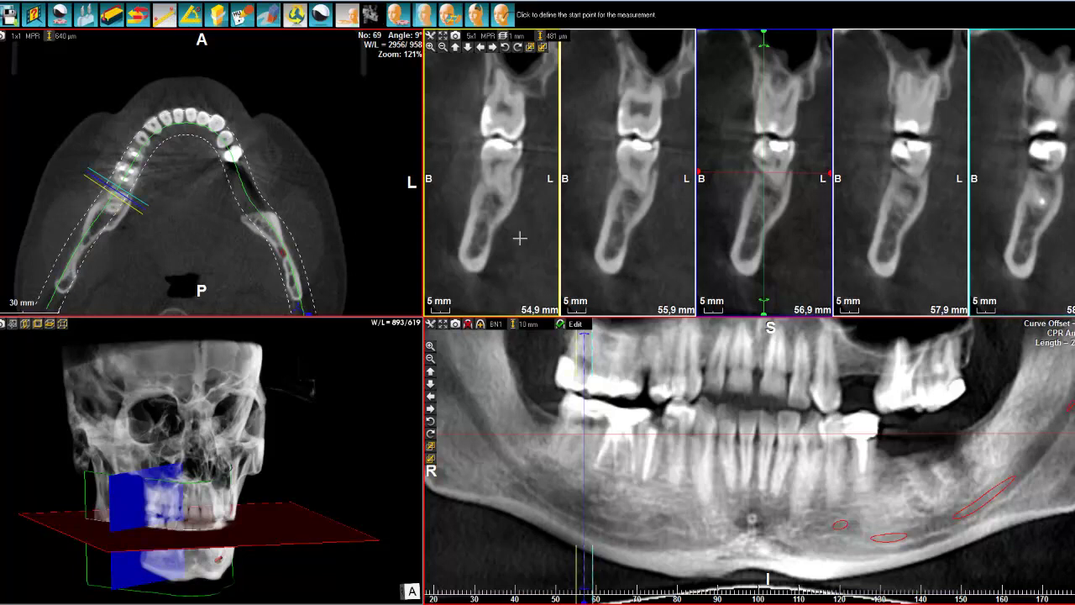
left_click(607, 268)
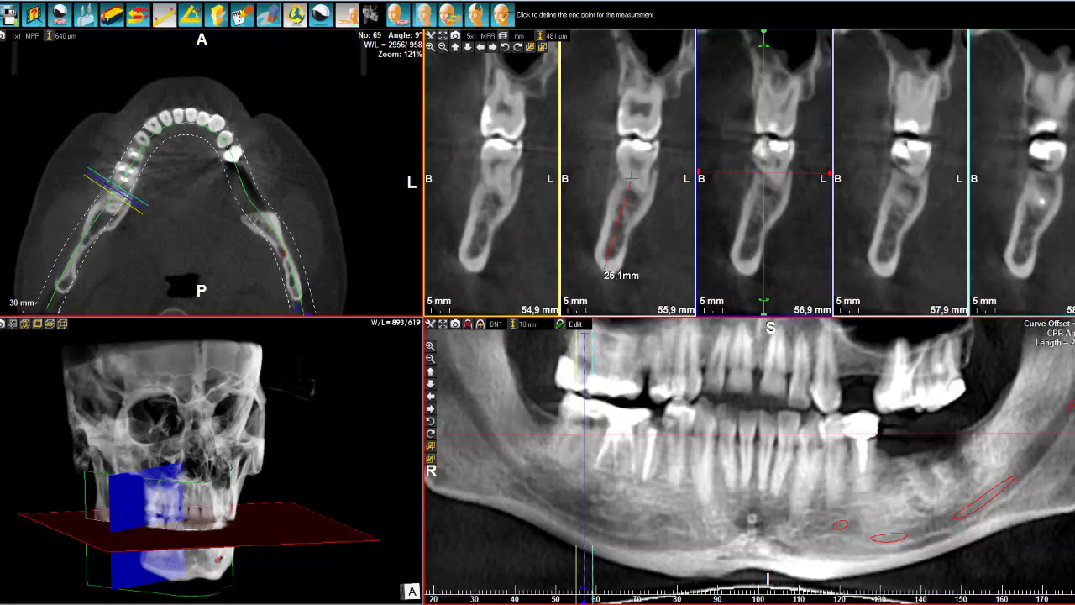
left_click(634, 178)
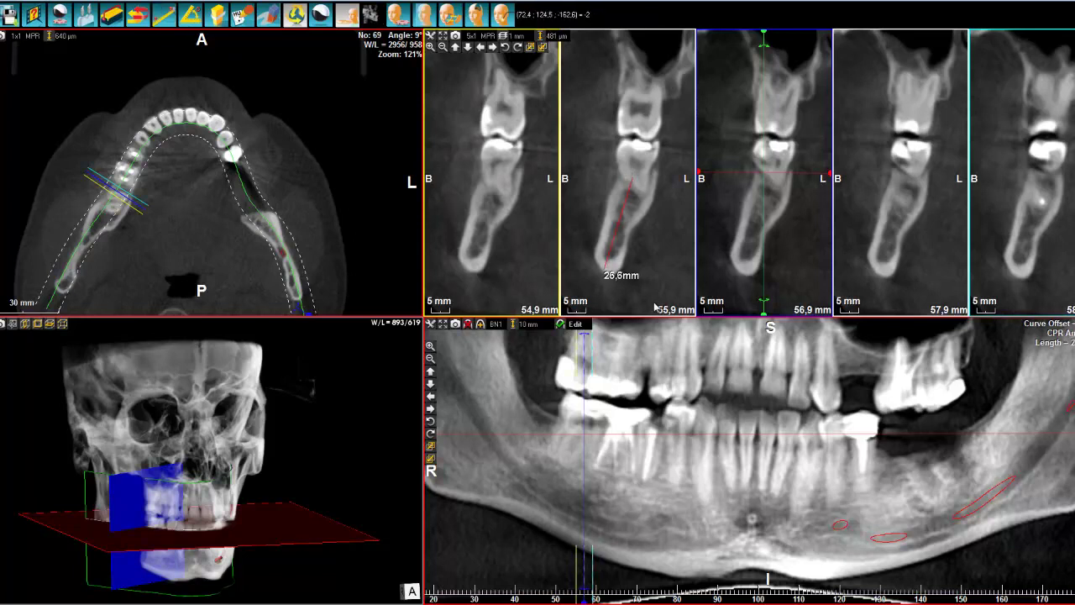
left_click_drag(629, 283, 668, 292)
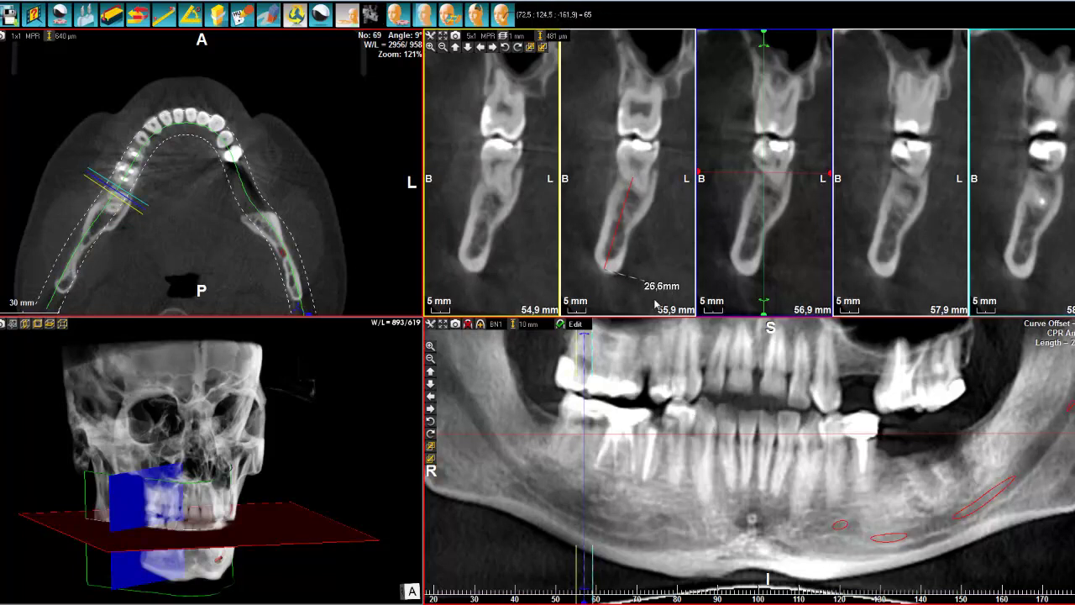
key("Delete")
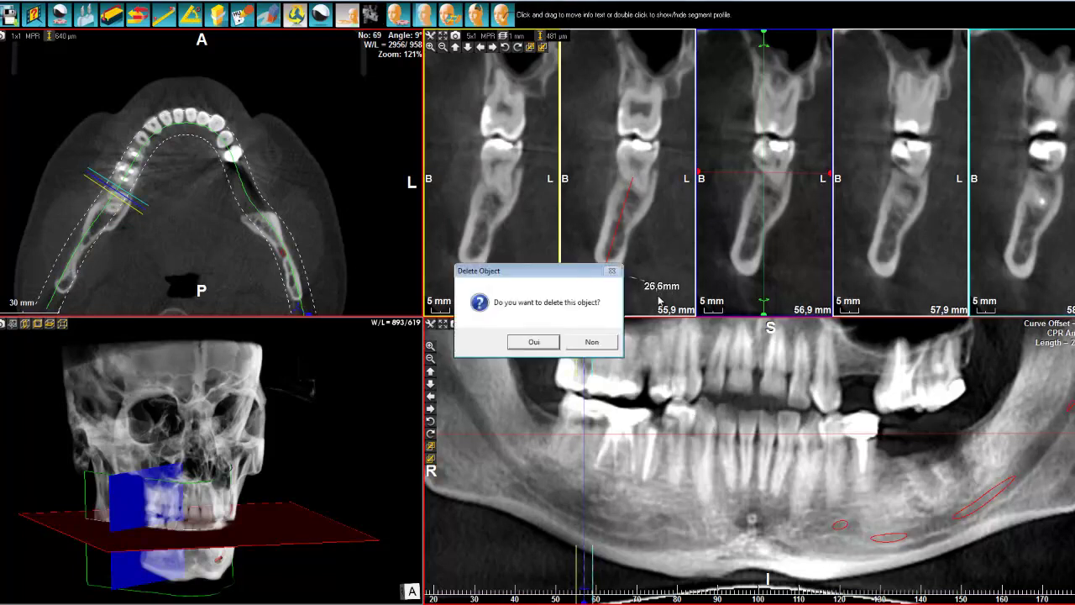
left_click(534, 342)
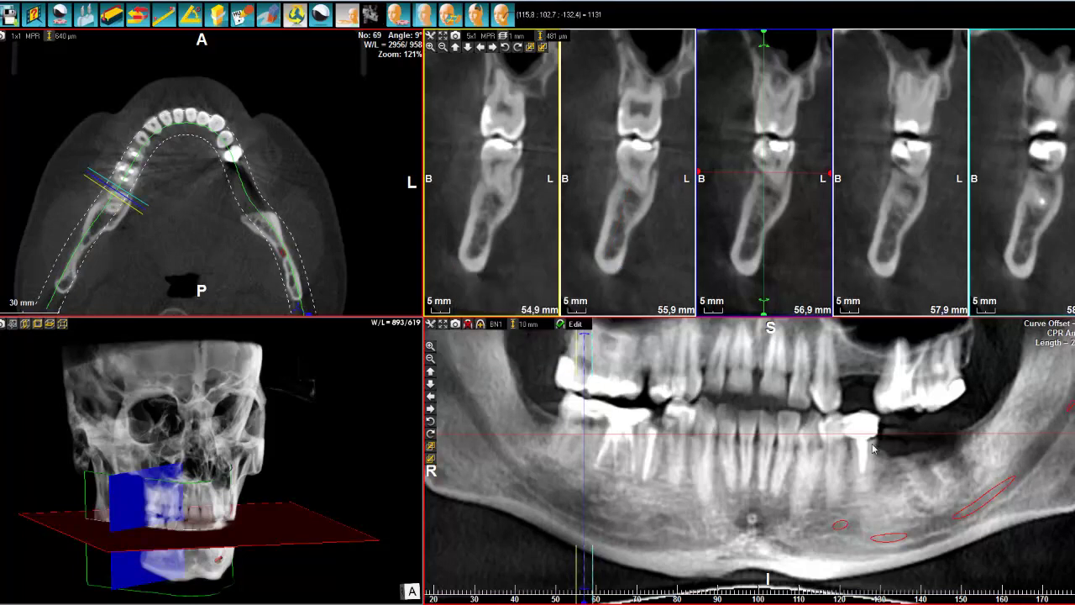